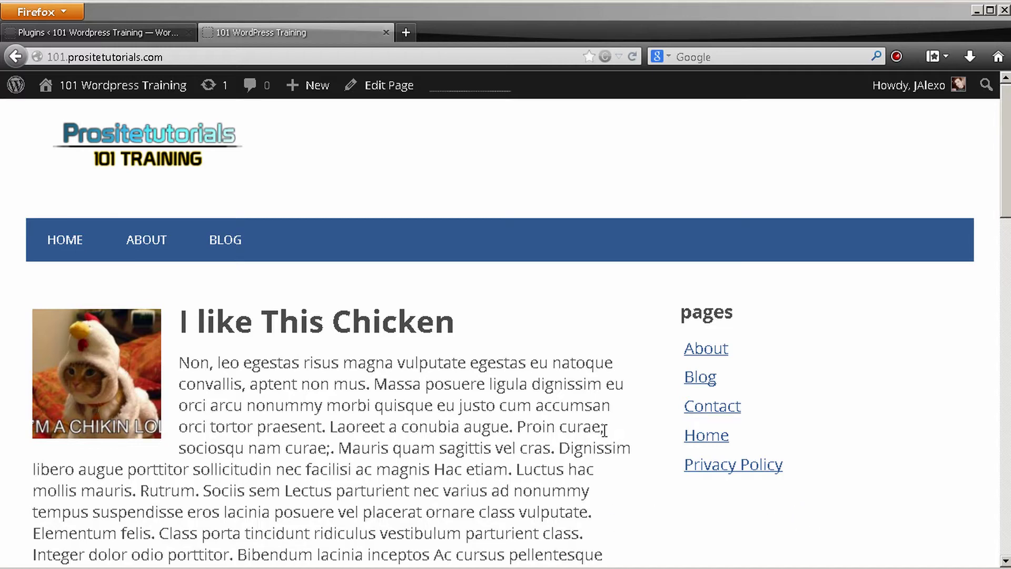
# Step: Search the Plugins > Add New directory for 'xml sitemap'
pyautogui.click(435, 364)
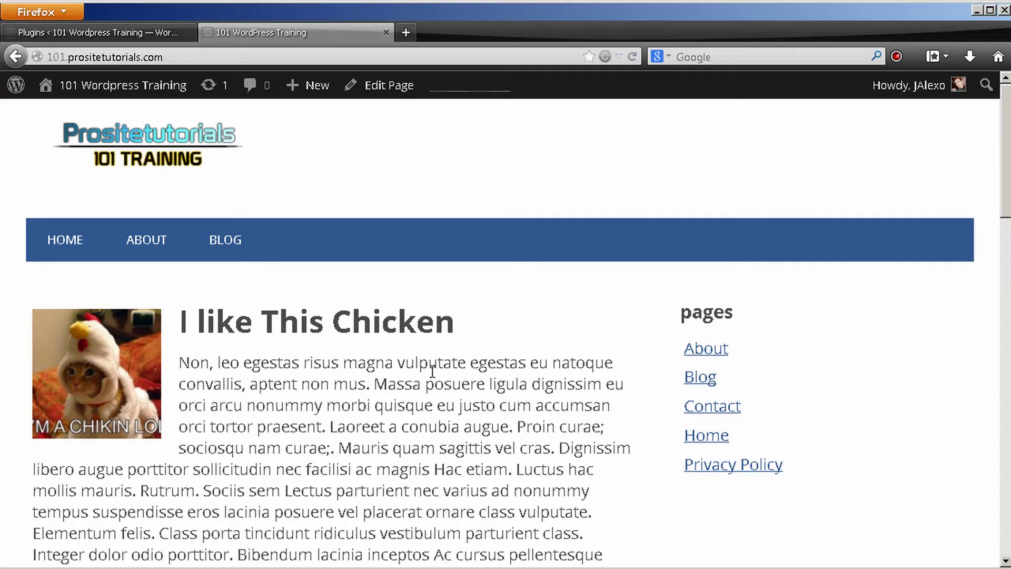
pyautogui.scroll(-3, 432, 371)
pyautogui.scroll(-3, 451, 413)
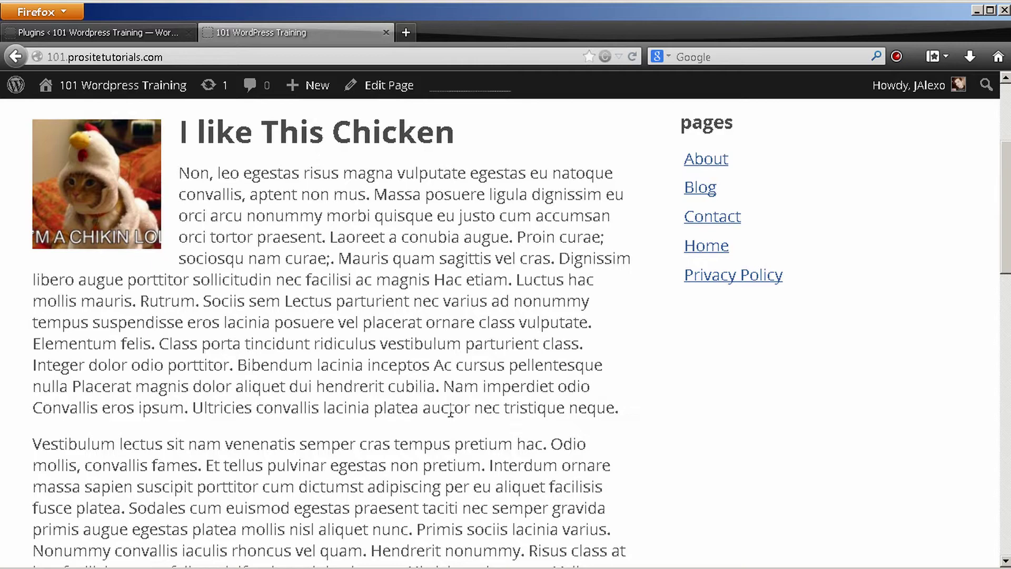
pyautogui.scroll(-5, 706, 393)
pyautogui.scroll(9, 719, 371)
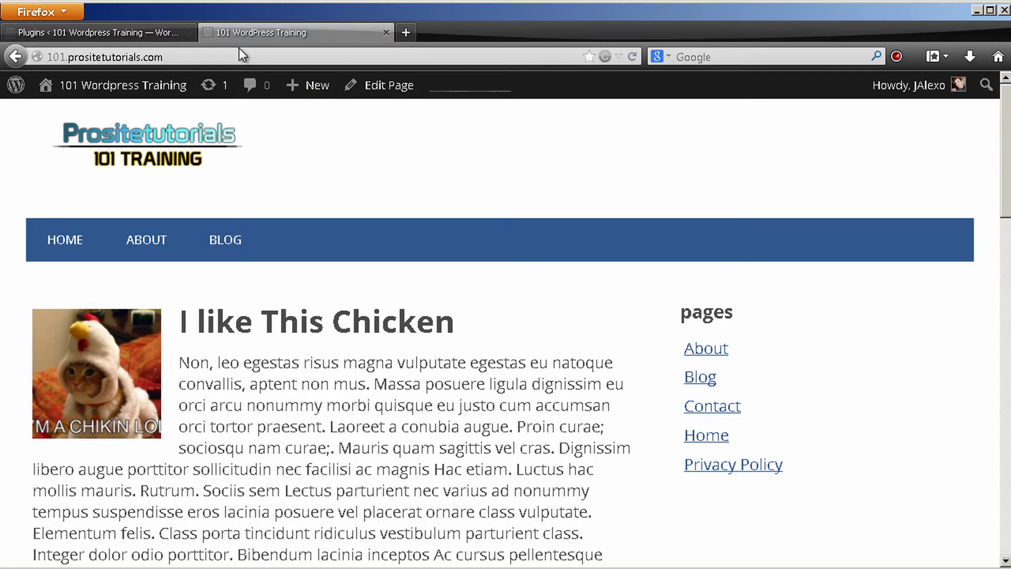
pyautogui.click(169, 33)
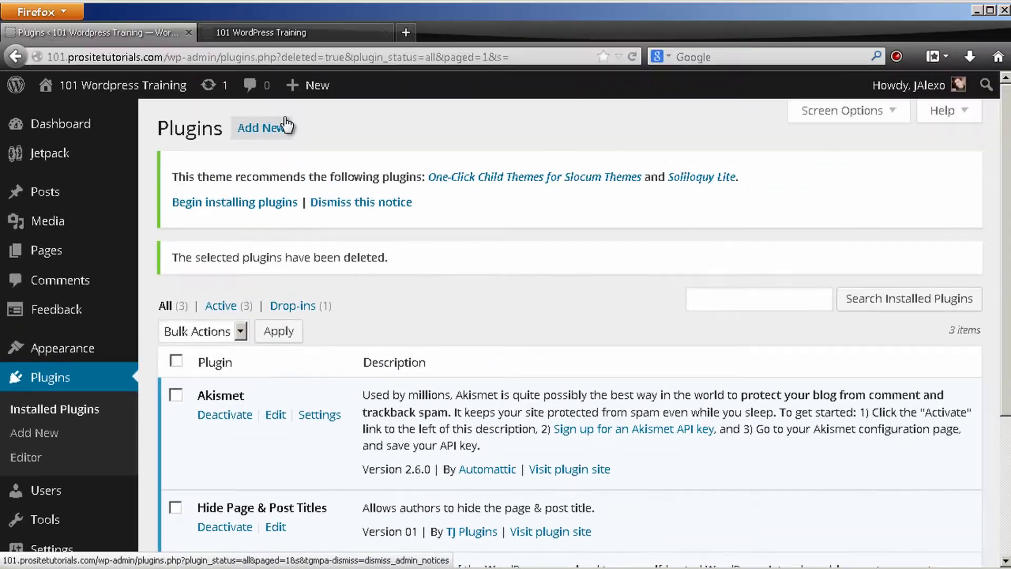
pyautogui.click(271, 132)
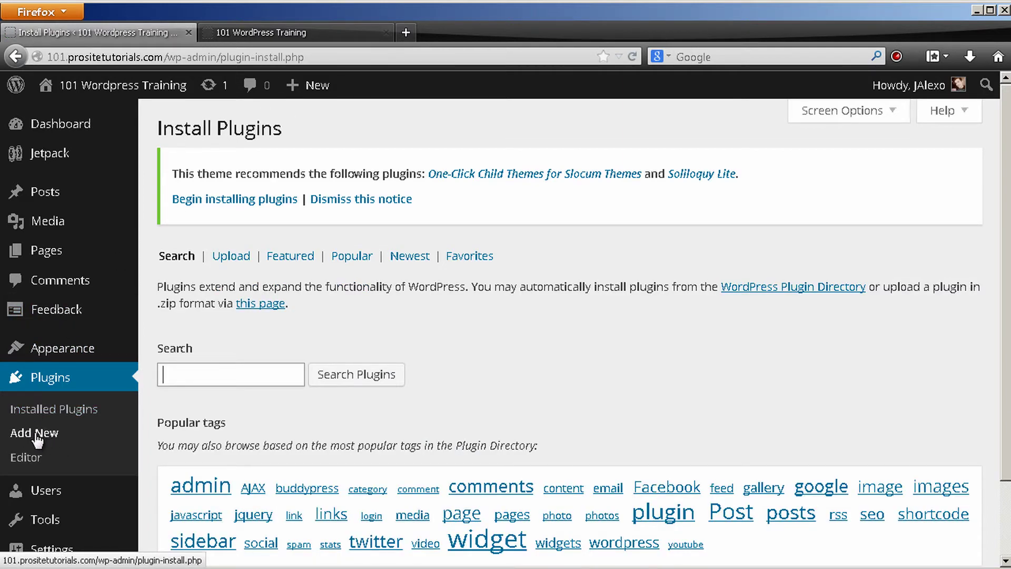
pyautogui.click(228, 364)
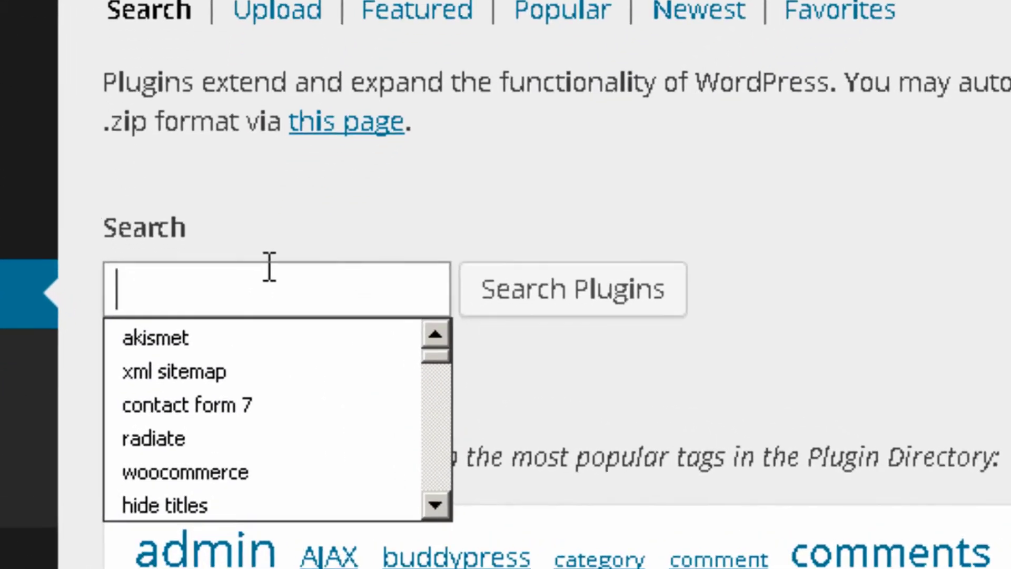
pyautogui.write('xml ')
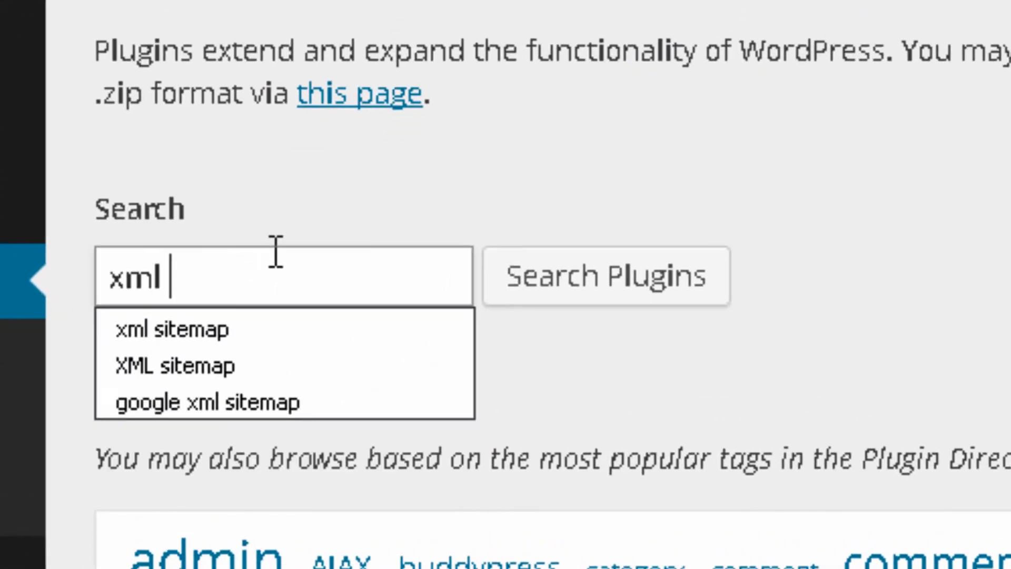
pyautogui.write('sitemap')
pyautogui.click(388, 298)
pyautogui.moveTo(389, 298); pyautogui.dragTo(65, 307)
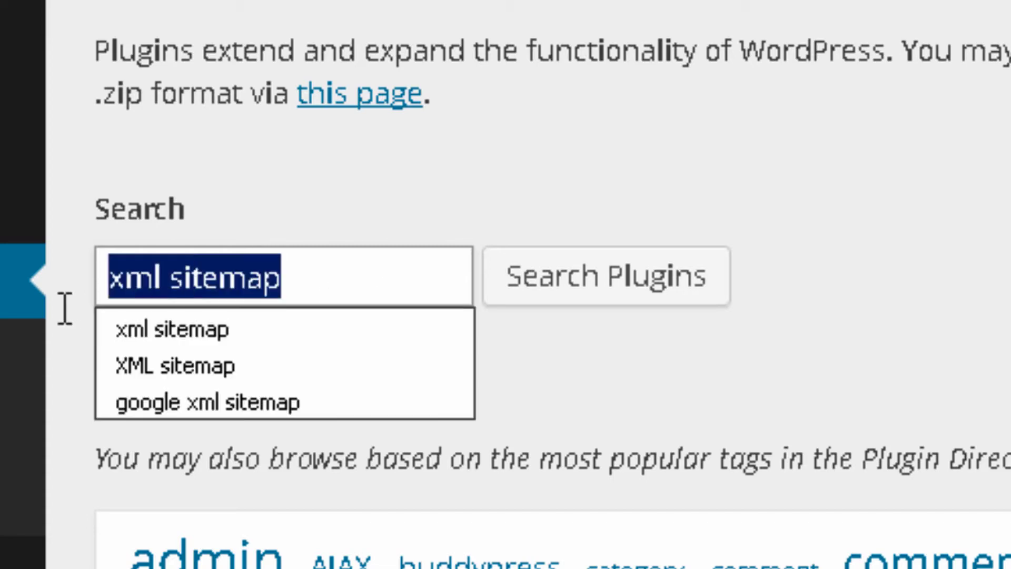
pyautogui.click(602, 311)
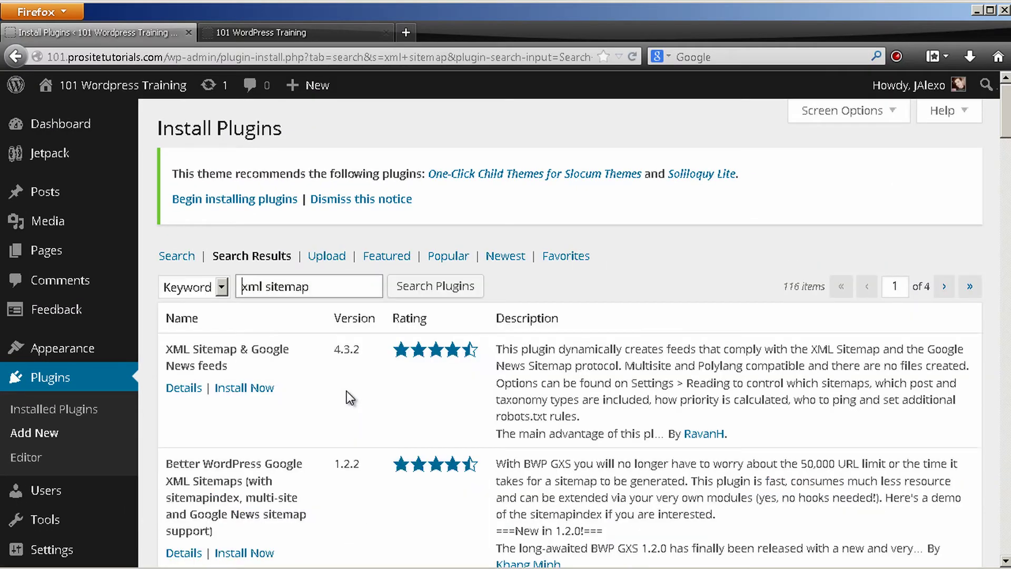
# Step: Find Google XML Sitemaps 4.0.2 in the results and install it, confirming the prompt
pyautogui.scroll(-7, 548, 160)
pyautogui.scroll(-18, 548, 160)
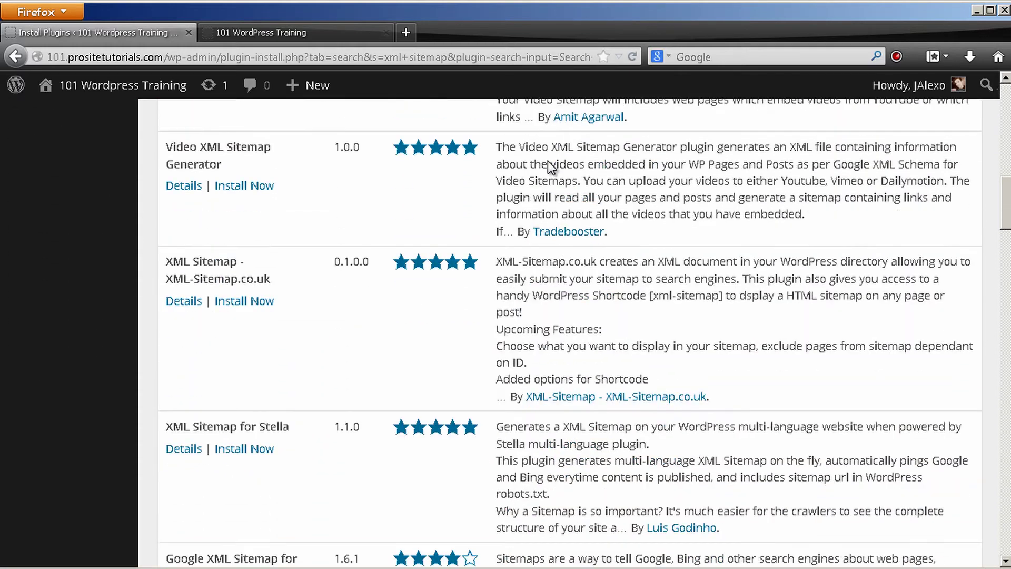
pyautogui.scroll(-9, 548, 160)
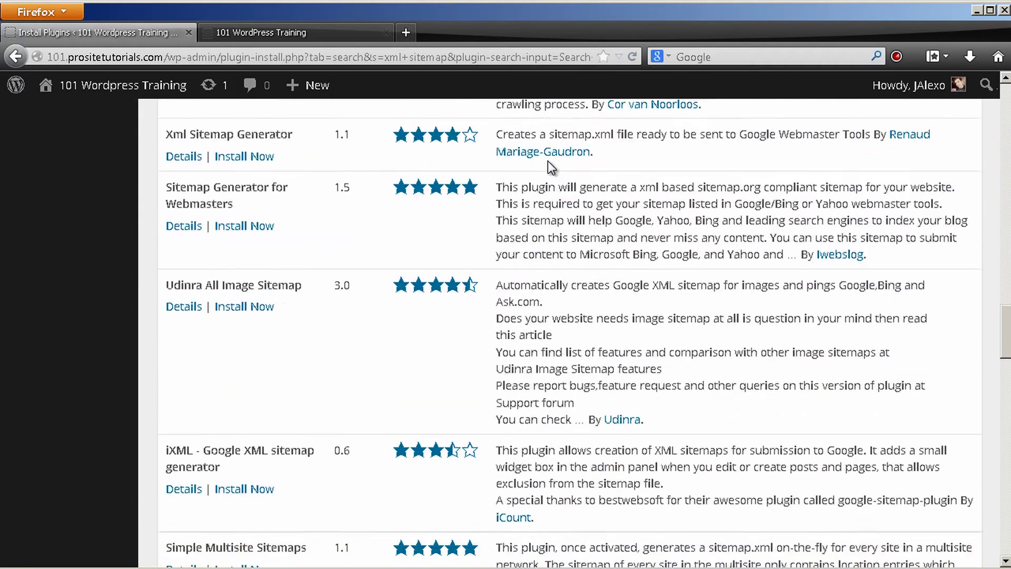
pyautogui.scroll(14, 548, 160)
pyautogui.scroll(7, 548, 160)
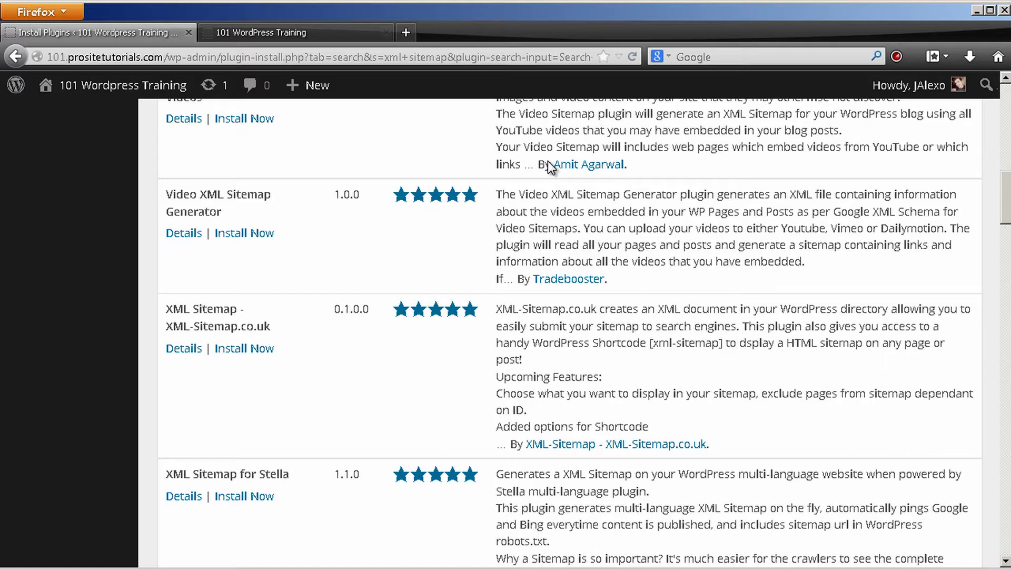
pyautogui.scroll(5, 548, 160)
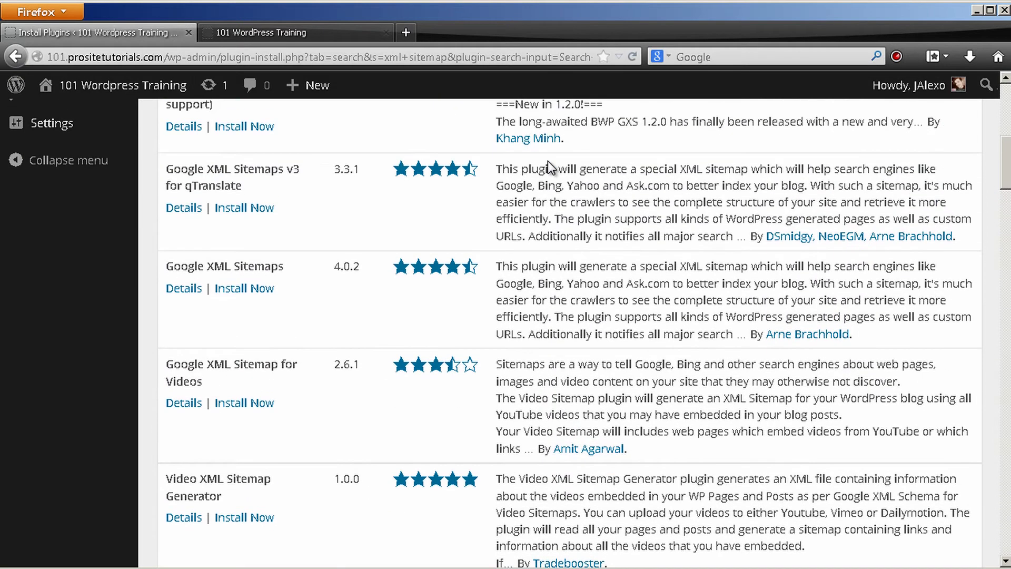
pyautogui.scroll(2, 548, 161)
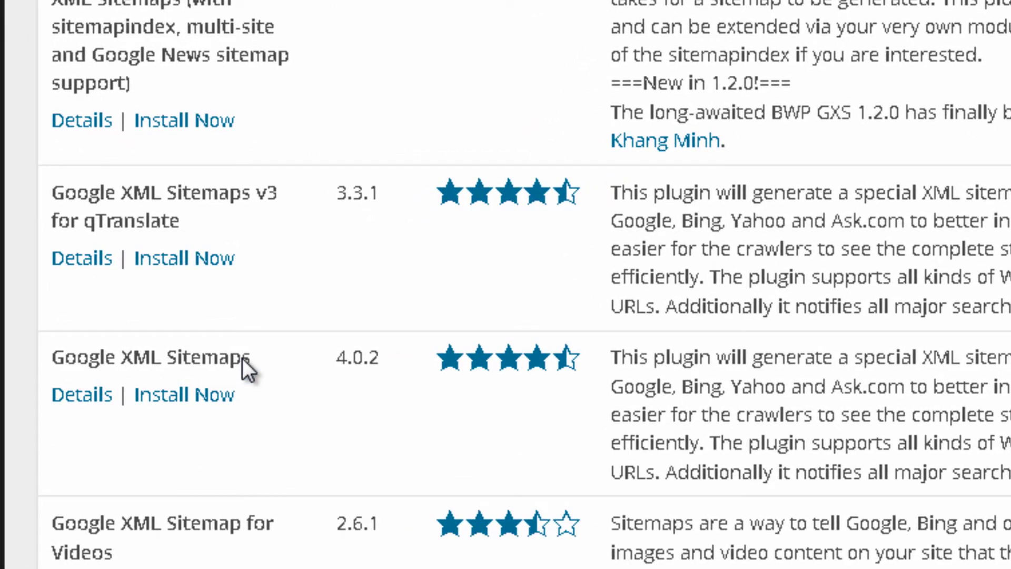
pyautogui.click(180, 396)
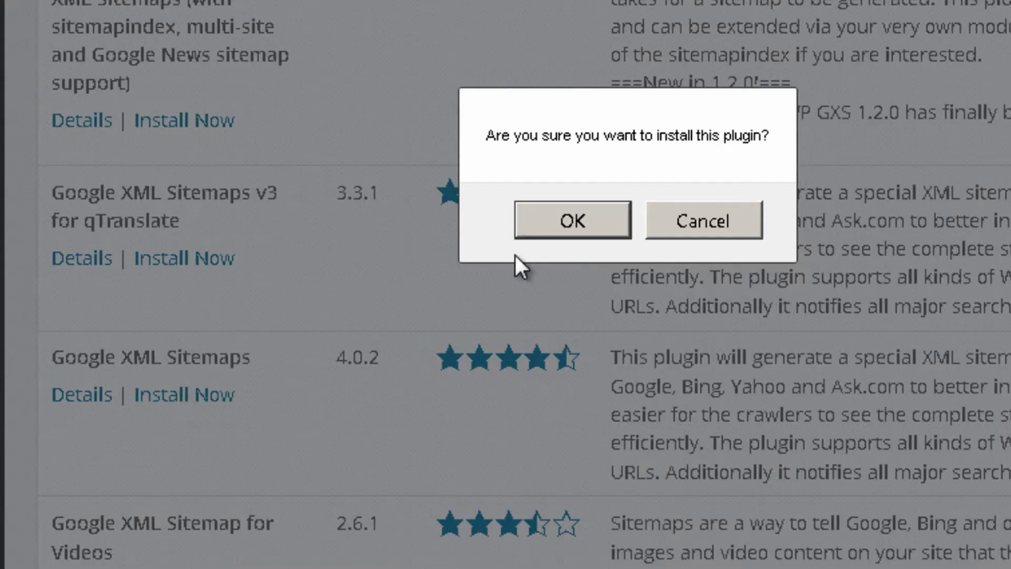
pyautogui.click(563, 232)
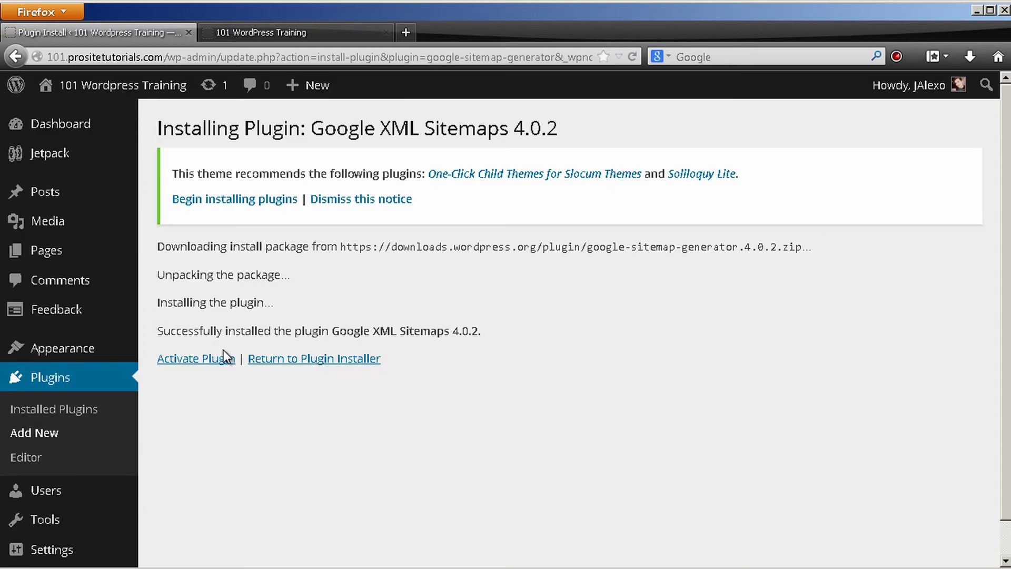
# Step: Activate Google XML Sitemaps and reveal its XML-Sitemap entry under Settings
pyautogui.click(225, 359)
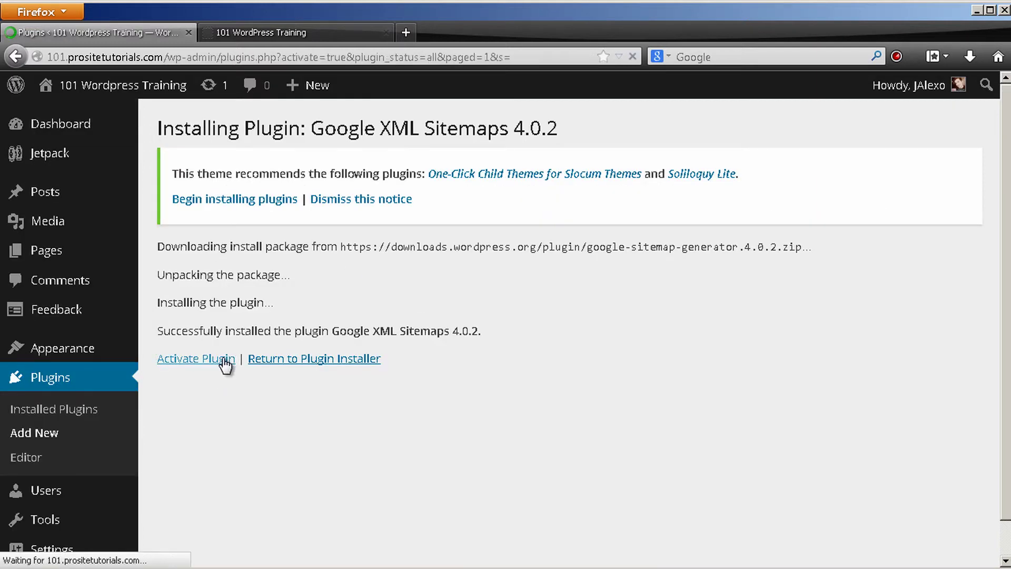
pyautogui.scroll(-5, 225, 364)
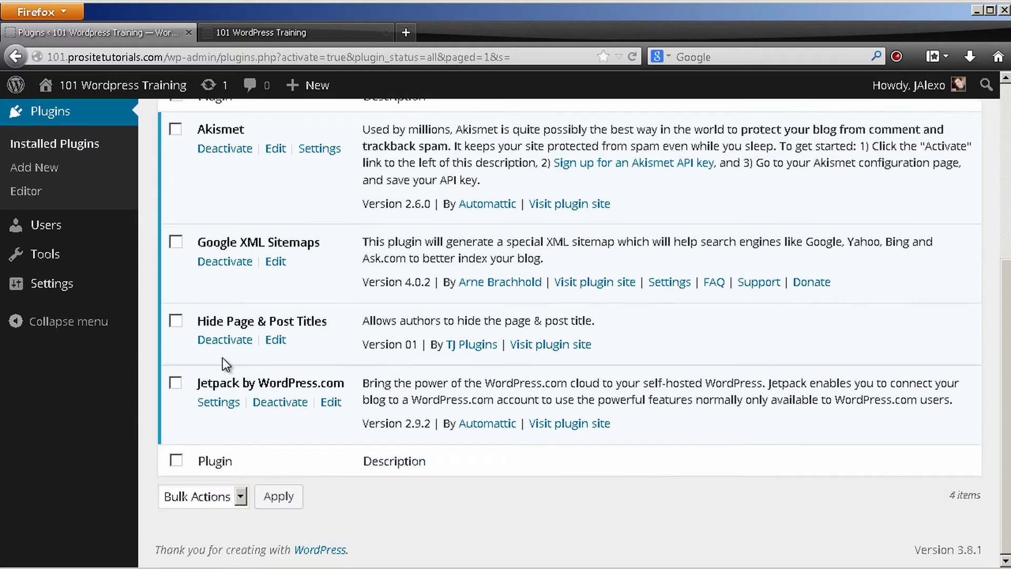
pyautogui.scroll(2, 223, 358)
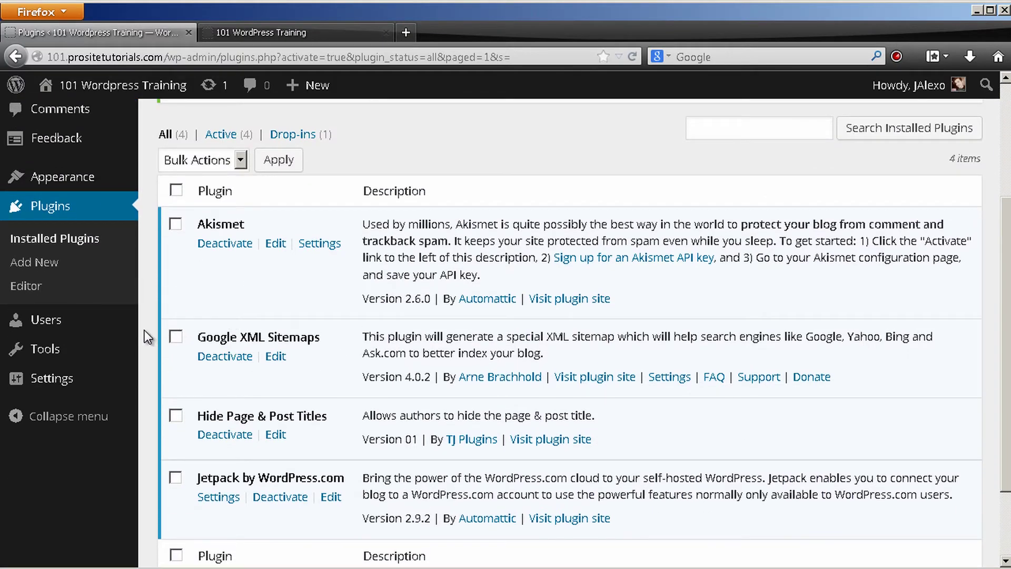
pyautogui.moveTo(63, 380)
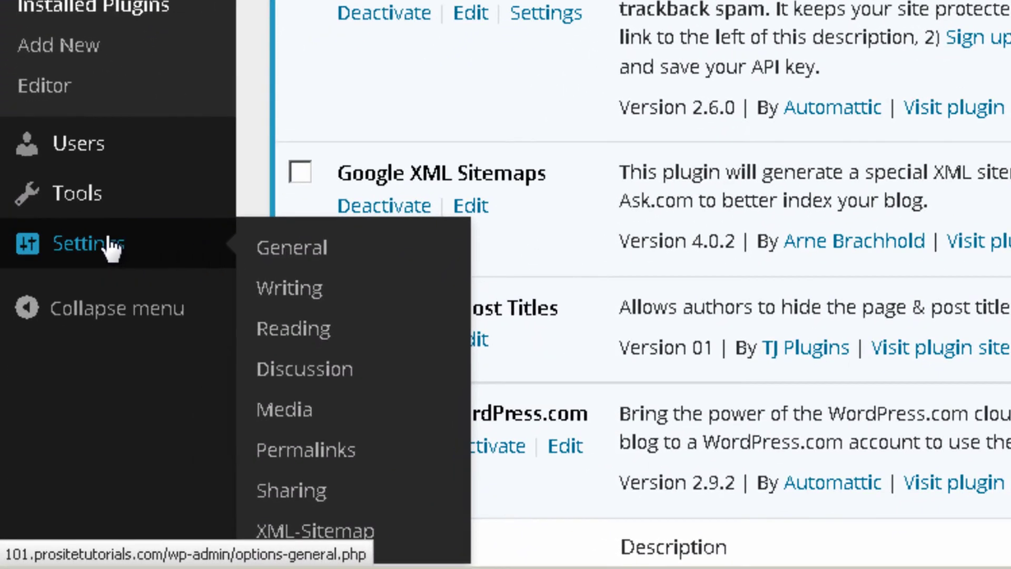
pyautogui.scroll(-3, 268, 253)
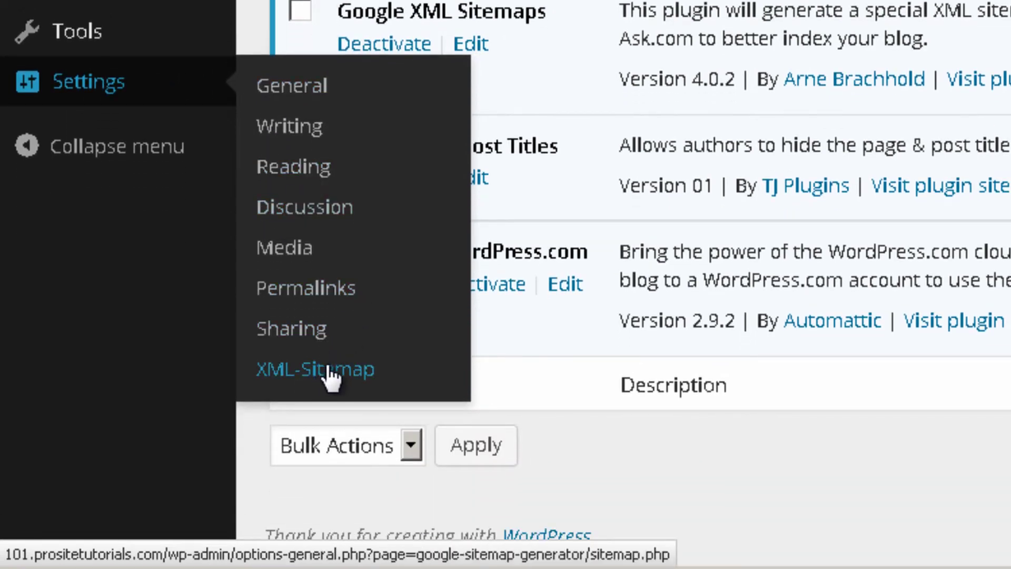
# Step: Open the XML-Sitemap settings page and review the /sitemap.xml index and ping results
pyautogui.click(296, 378)
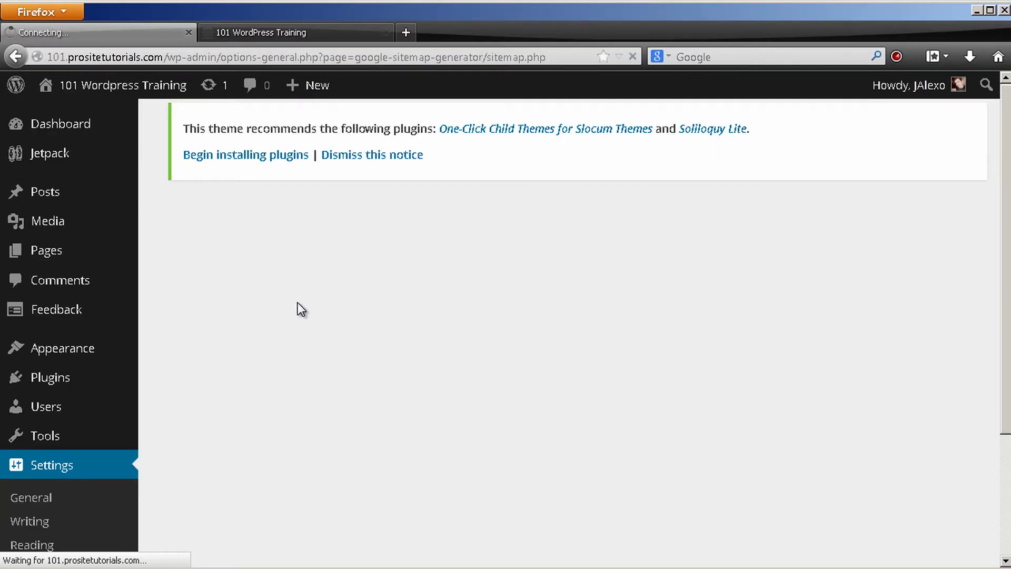
pyautogui.scroll(-10, 298, 303)
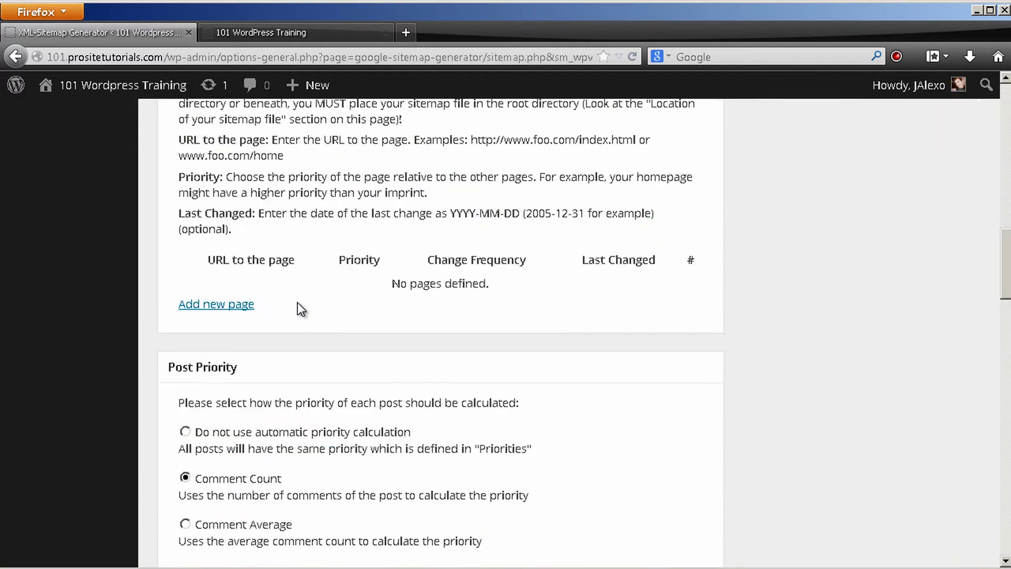
pyautogui.scroll(-15, 301, 309)
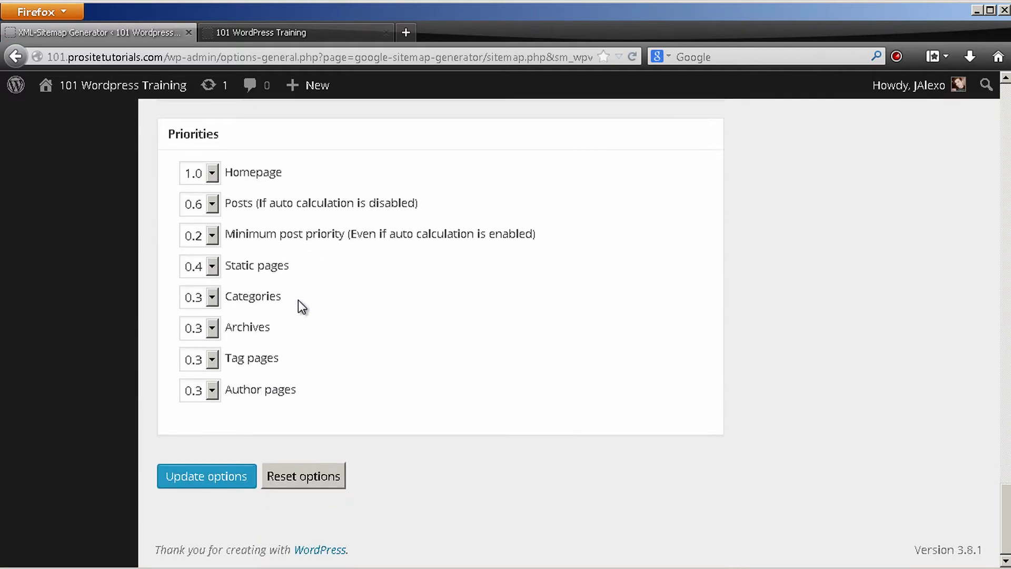
pyautogui.scroll(20, 299, 301)
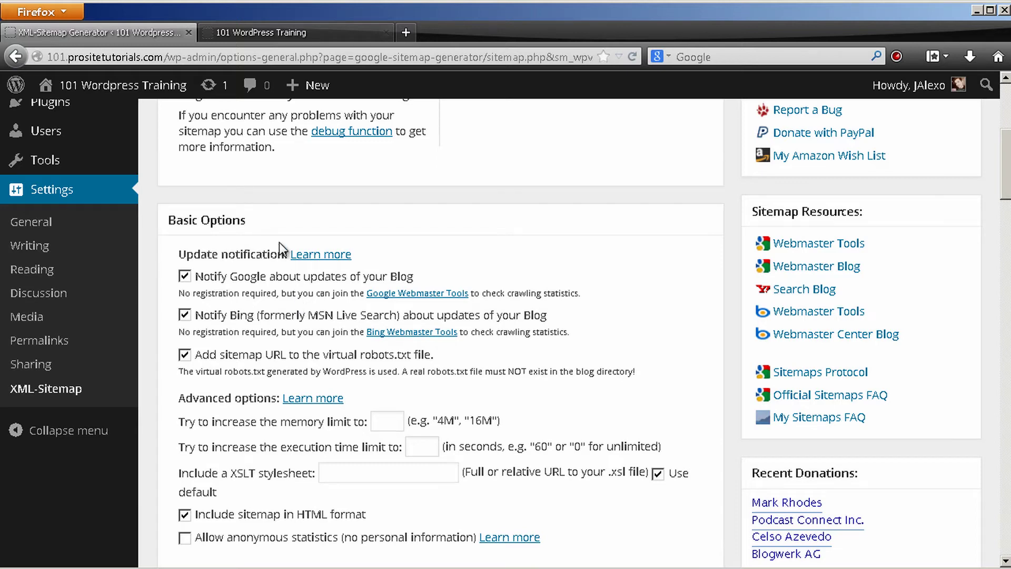
pyautogui.scroll(-5, 299, 285)
pyautogui.scroll(-4, 299, 267)
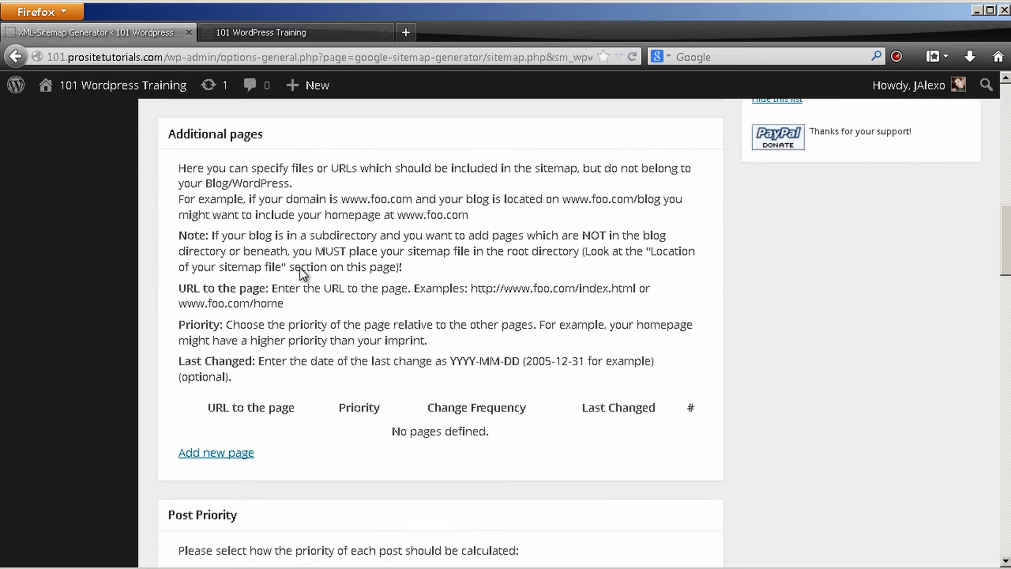
pyautogui.scroll(10, 299, 268)
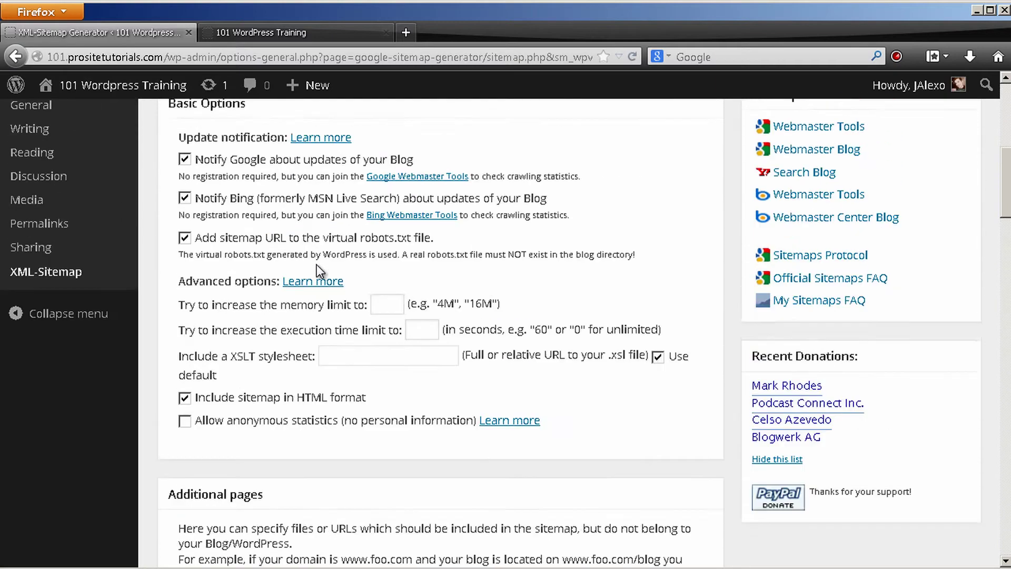
pyautogui.scroll(1, 317, 266)
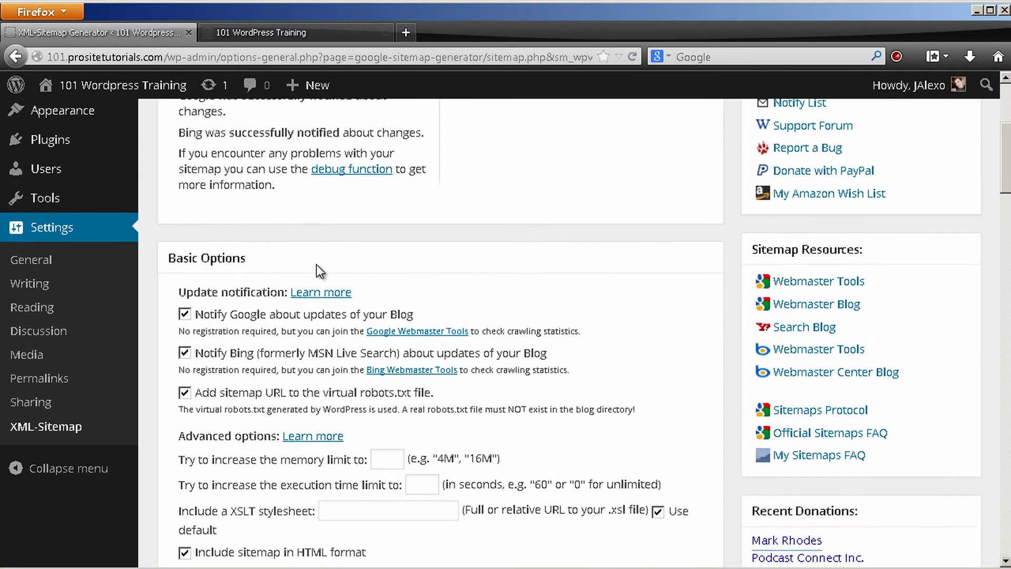
pyautogui.scroll(3, 209, 383)
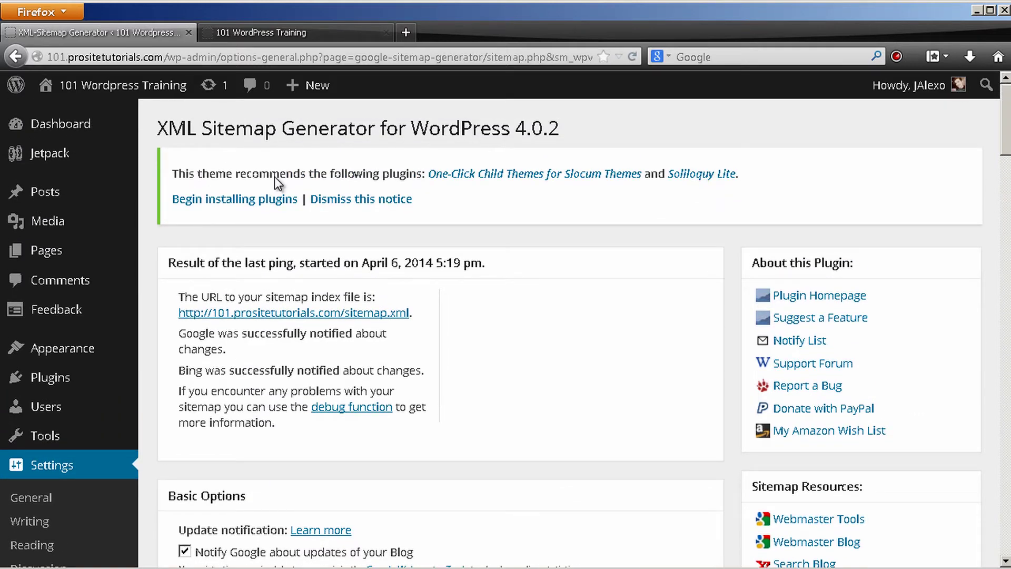
pyautogui.scroll(-3, 590, 286)
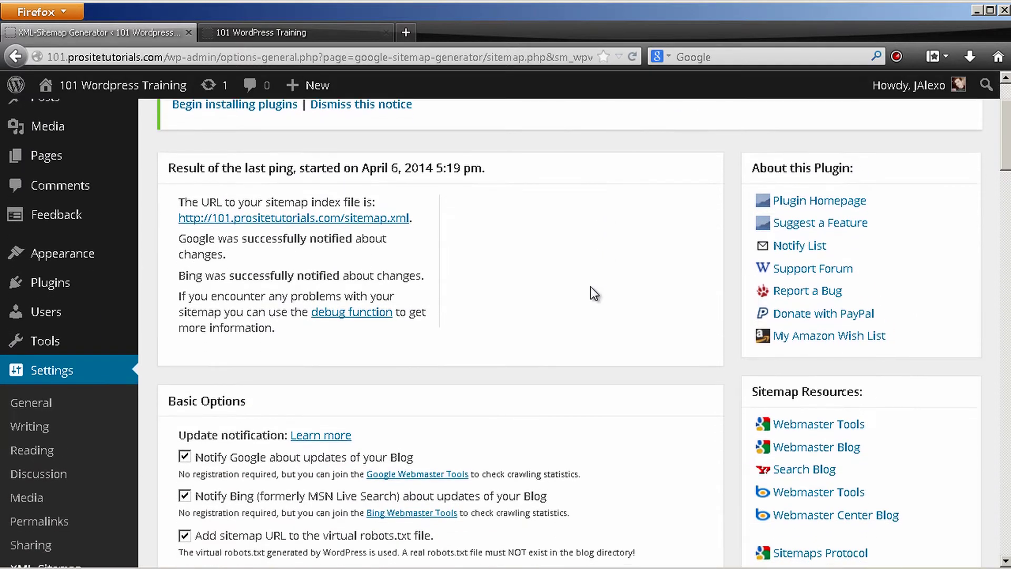
pyautogui.scroll(3, 569, 290)
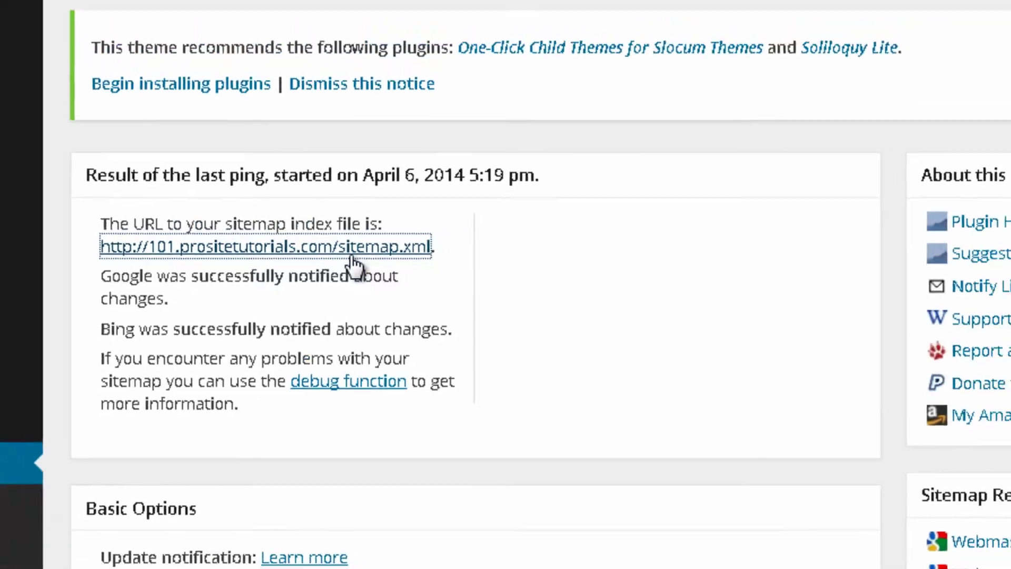
# Step: Open the sitemap index, then the 2014-02 posts sitemap
pyautogui.click(350, 222)
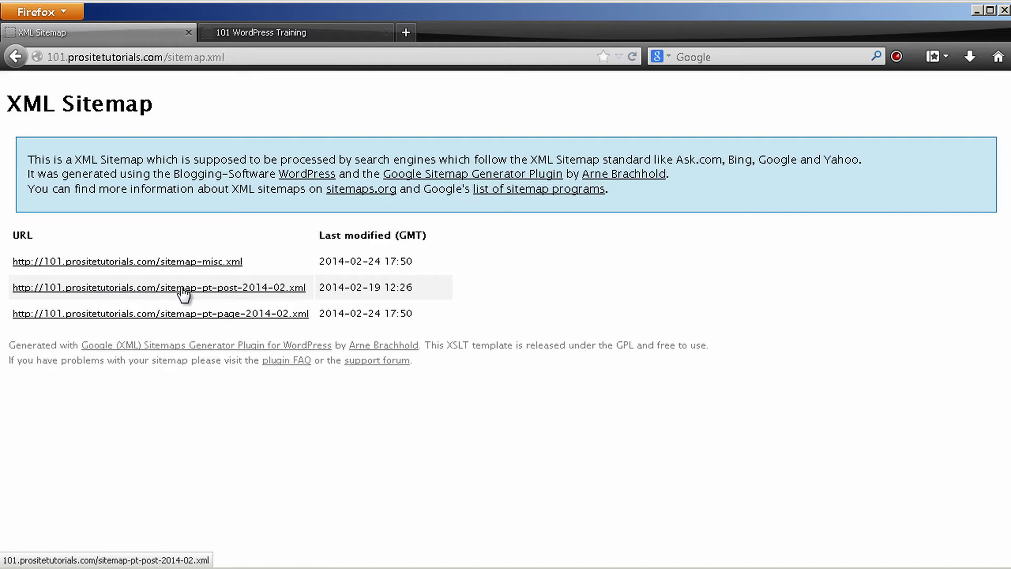
pyautogui.click(209, 288)
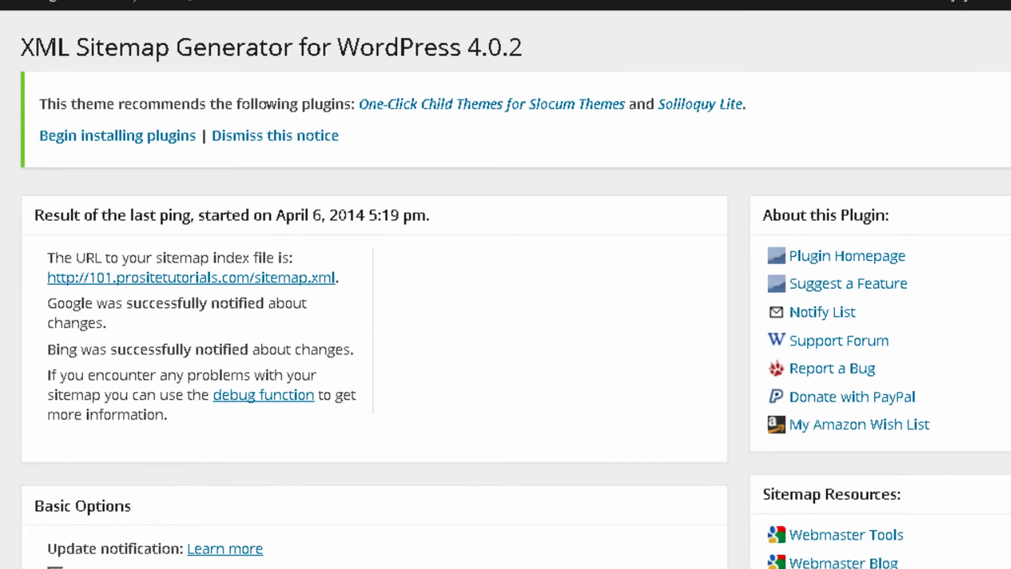
pyautogui.scroll(-5, 656, 100)
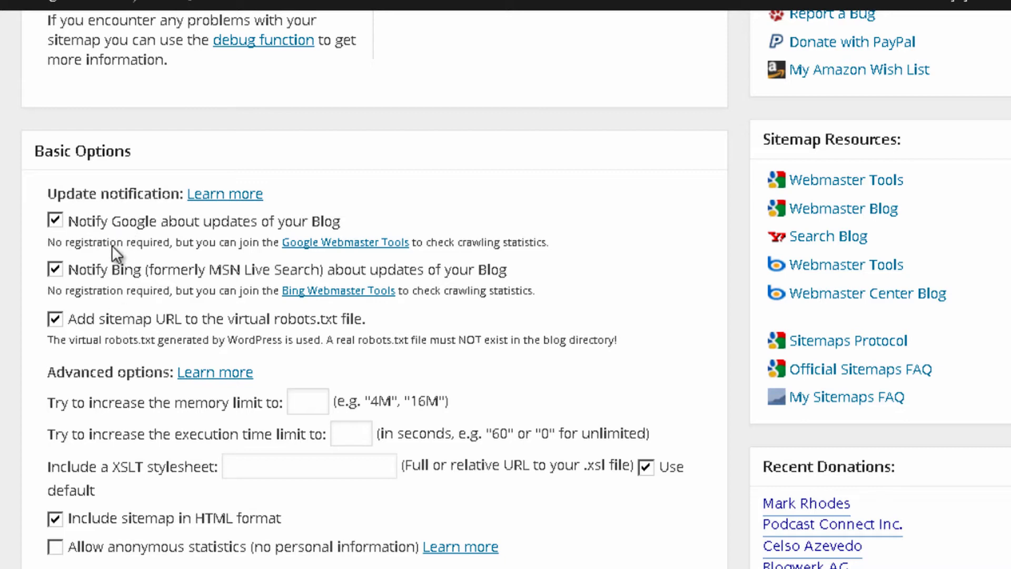
pyautogui.scroll(-3, 112, 245)
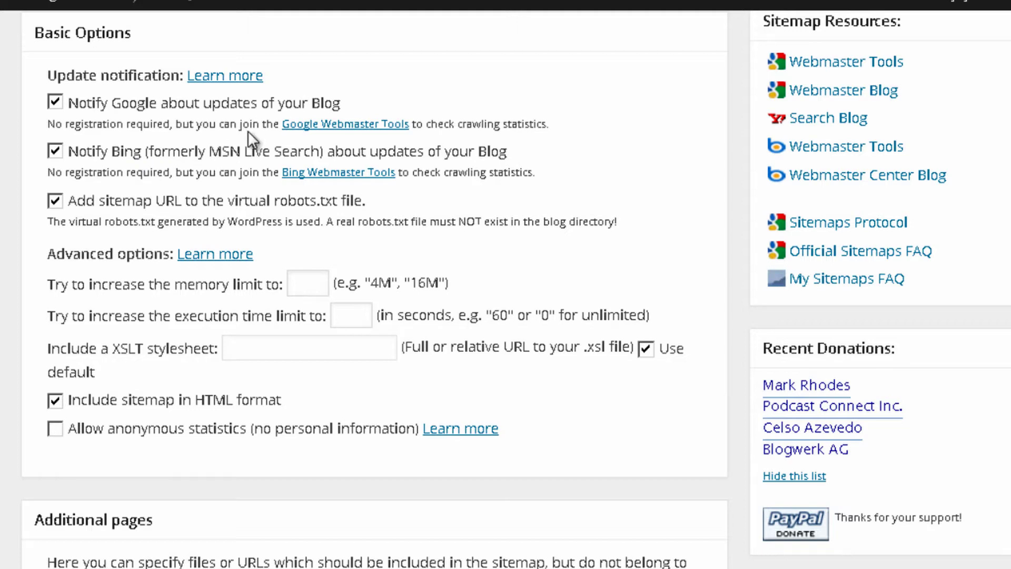
pyautogui.scroll(-2, 340, 108)
pyautogui.scroll(2, 342, 108)
pyautogui.scroll(1, 168, 201)
pyautogui.scroll(-1, 189, 242)
pyautogui.scroll(-3, 95, 285)
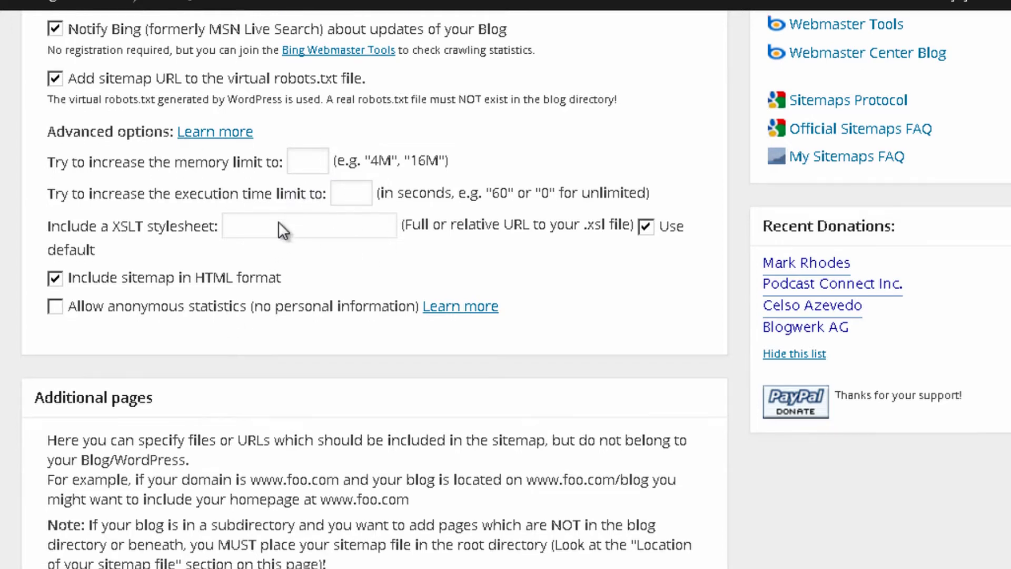
pyautogui.scroll(-3, 278, 221)
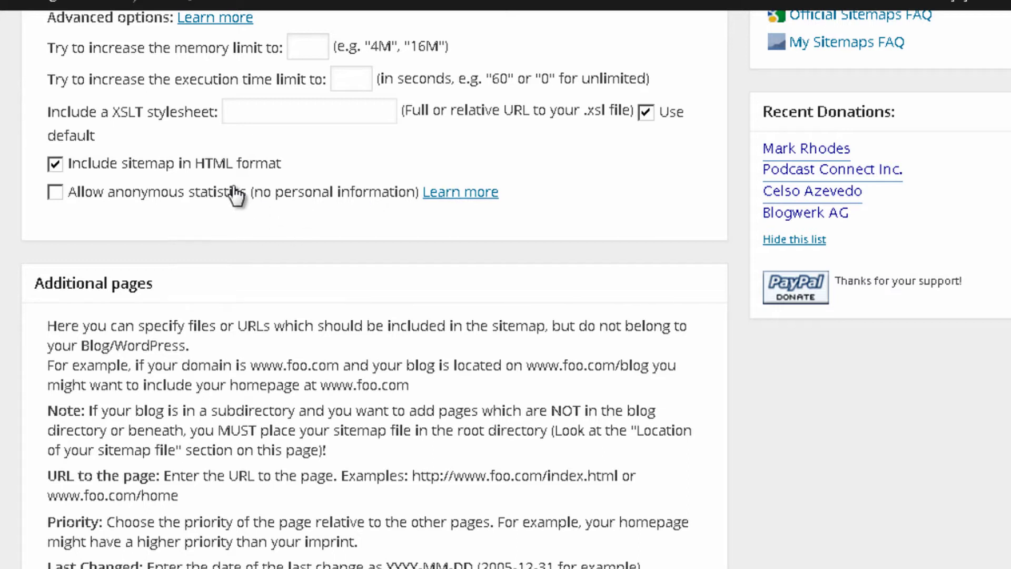
pyautogui.scroll(-5, 236, 195)
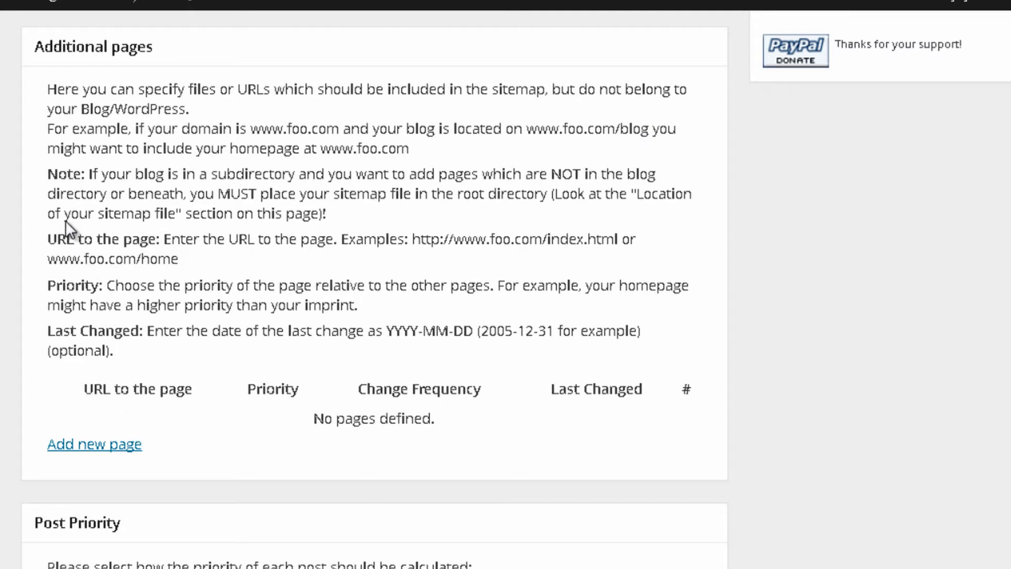
pyautogui.scroll(-3, 104, 100)
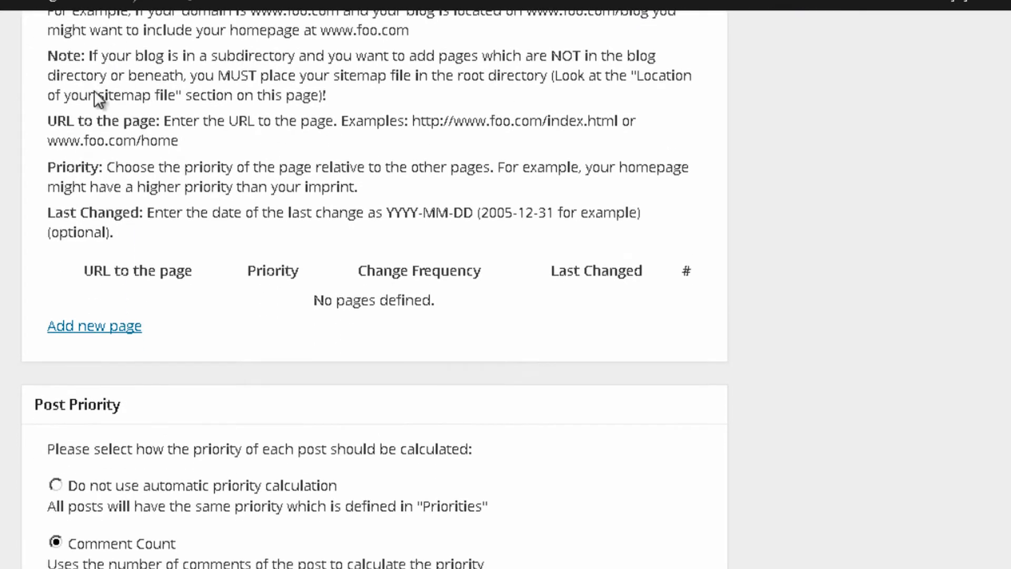
pyautogui.click(95, 328)
pyautogui.click(59, 306)
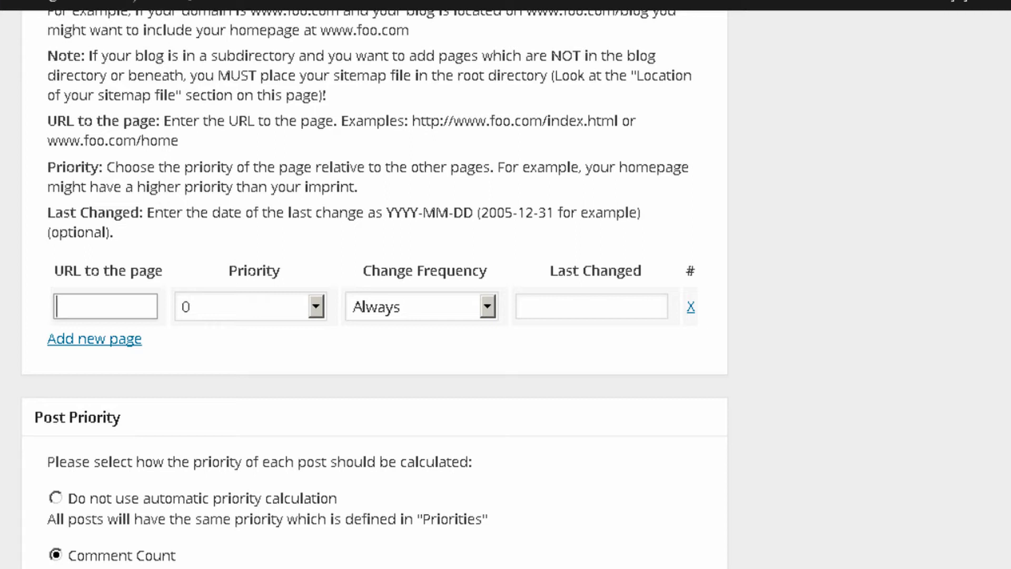
pyautogui.click(129, 306)
pyautogui.hotkey('ctrl', 'v')
pyautogui.click(221, 307)
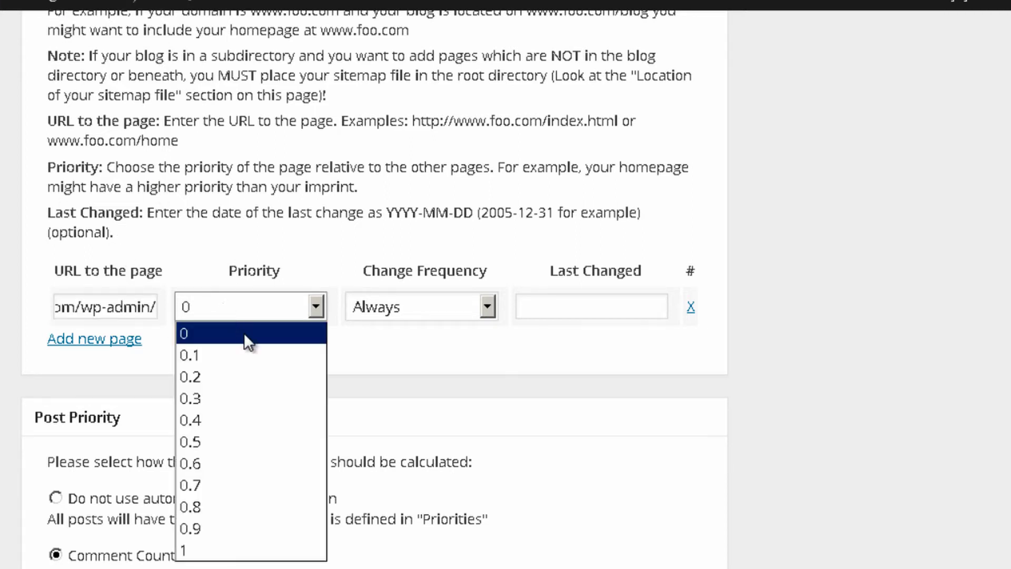
pyautogui.click(248, 442)
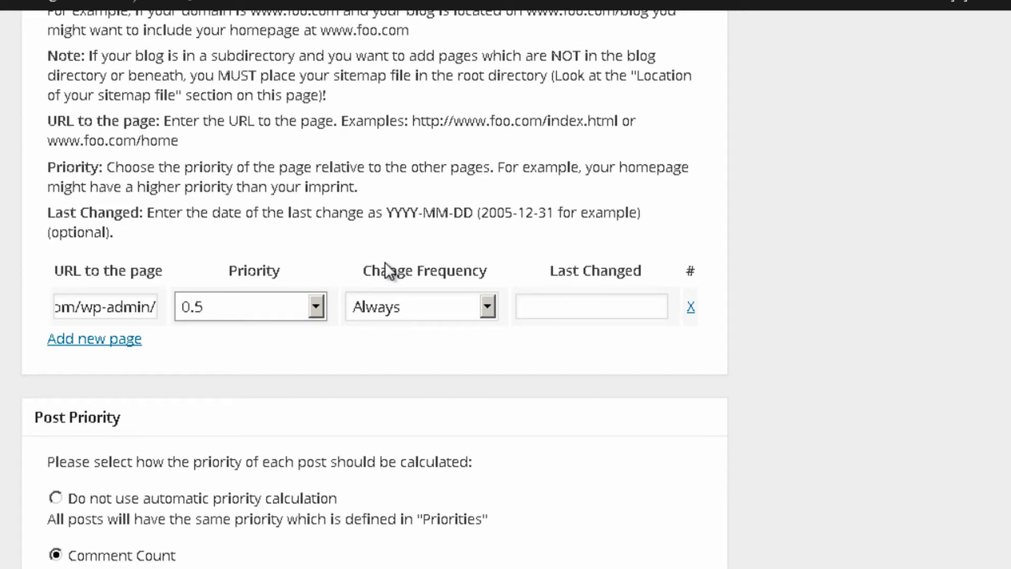
pyautogui.click(445, 307)
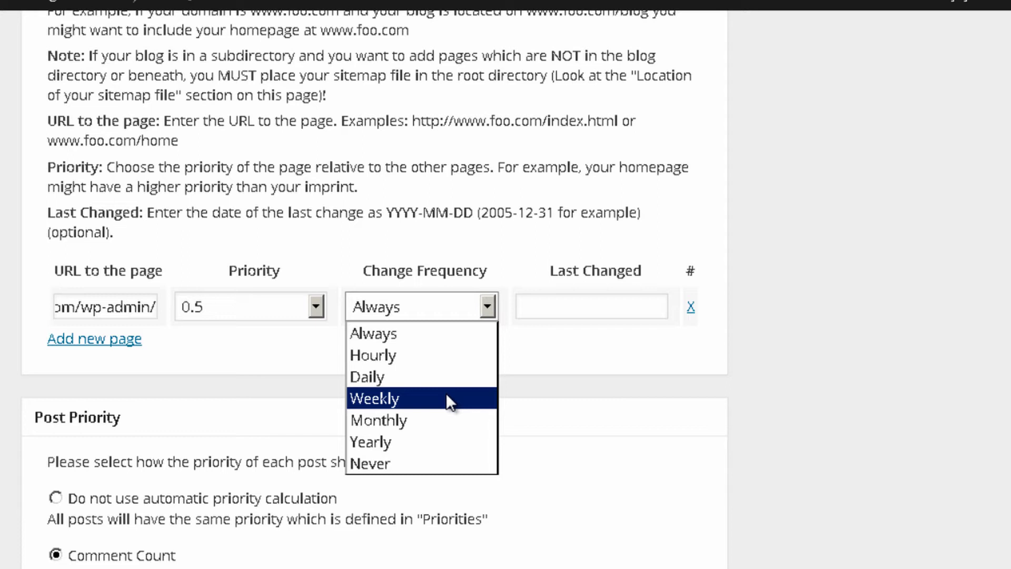
pyautogui.click(448, 462)
pyautogui.click(463, 314)
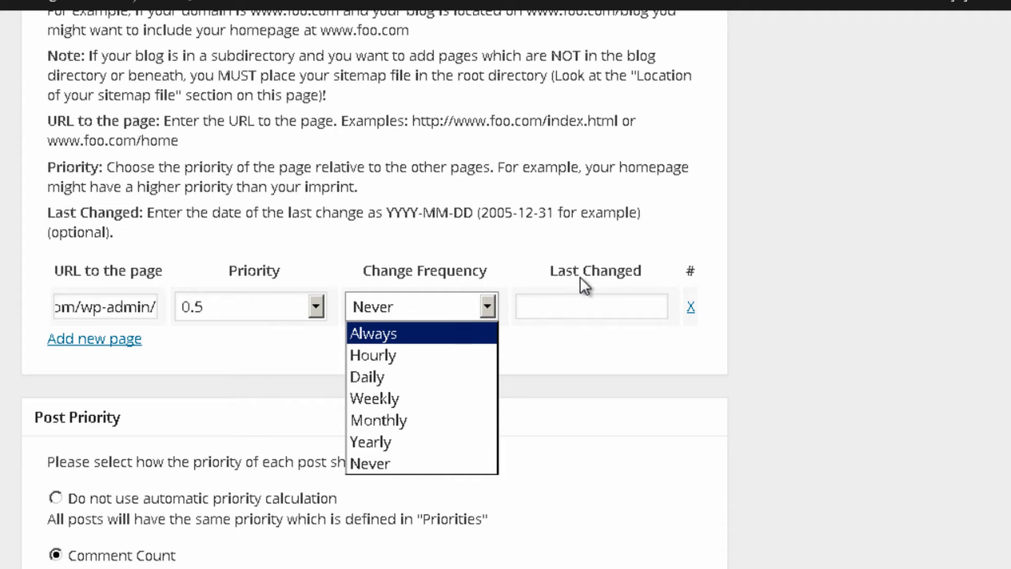
pyautogui.click(602, 330)
pyautogui.scroll(-2, 602, 329)
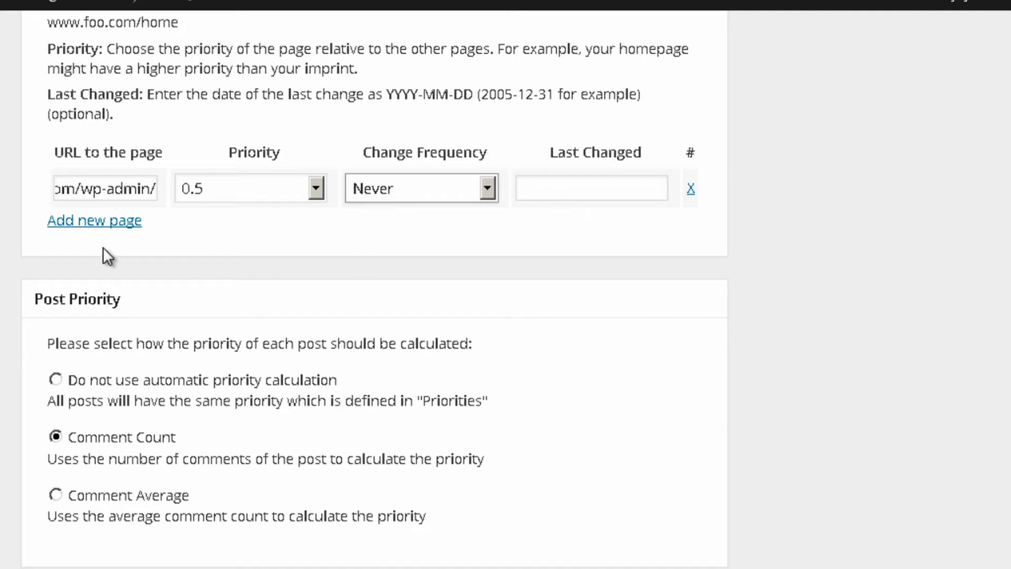
pyautogui.scroll(4, 166, 235)
pyautogui.scroll(-2, 207, 344)
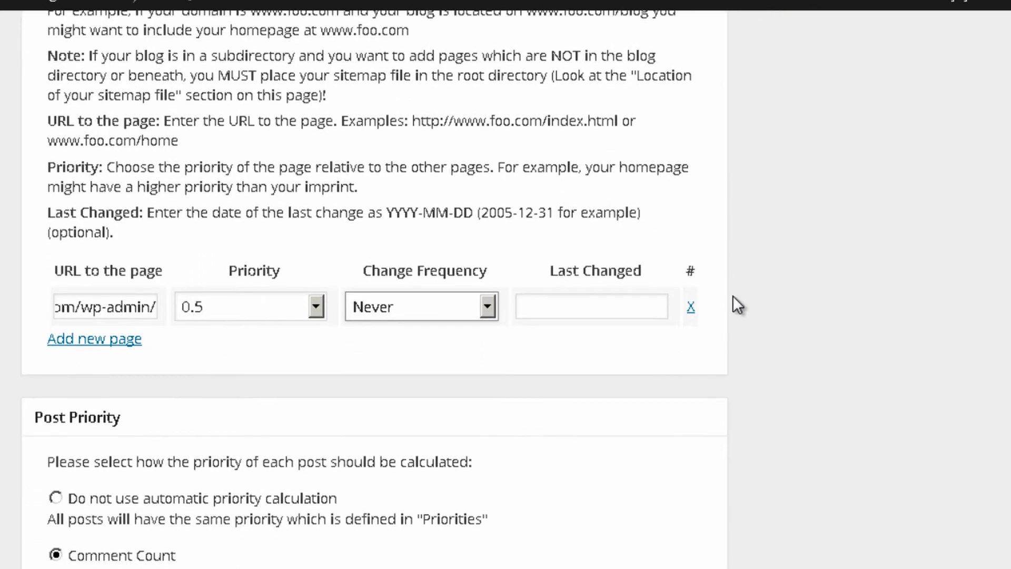
# Step: Remove the extra page row from the additional pages list
pyautogui.click(691, 306)
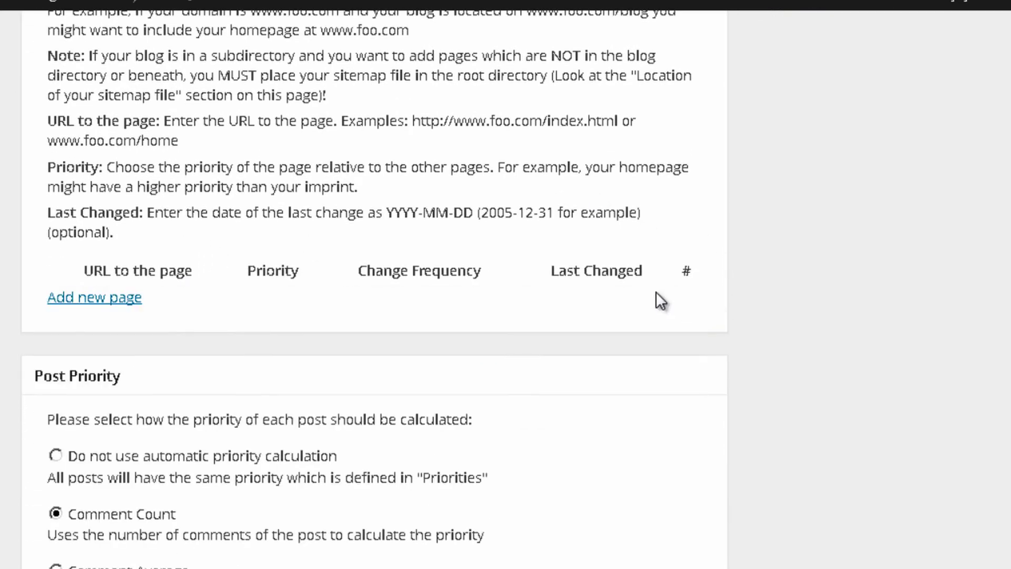
pyautogui.scroll(-2, 82, 248)
pyautogui.scroll(-2, 82, 231)
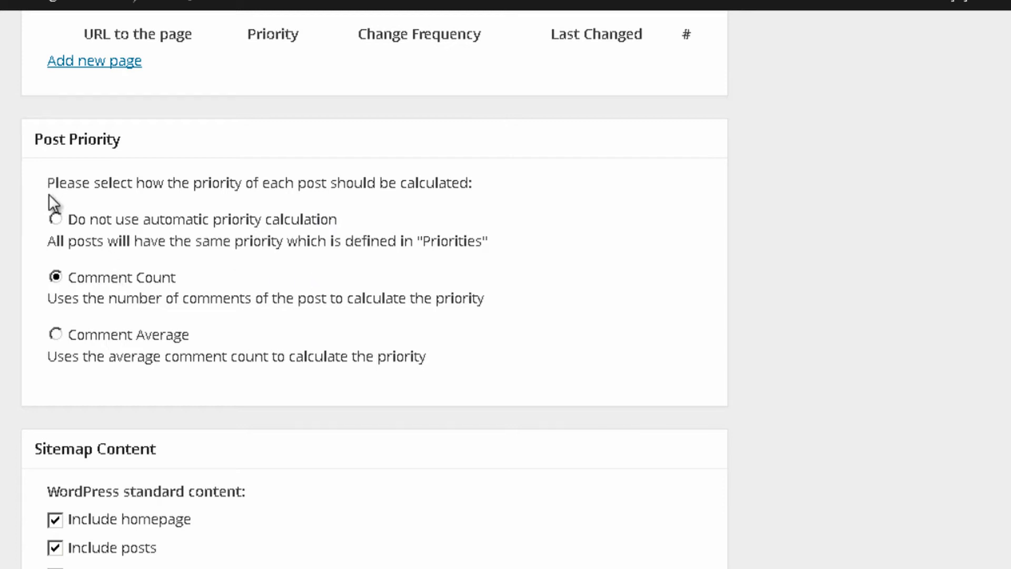
# Step: Change Post Priority from automatic calculation to Comment Average
pyautogui.click(55, 219)
pyautogui.scroll(-2, 347, 210)
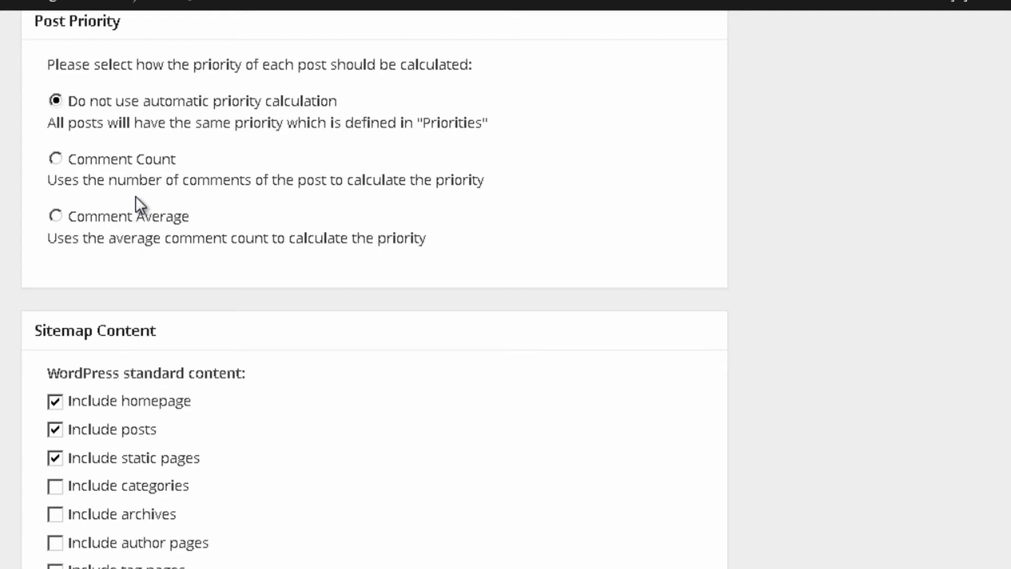
pyautogui.click(56, 217)
# Step: Check 'Include categories' under Sitemap Content
pyautogui.scroll(-2, 172, 216)
pyautogui.scroll(-2, 167, 211)
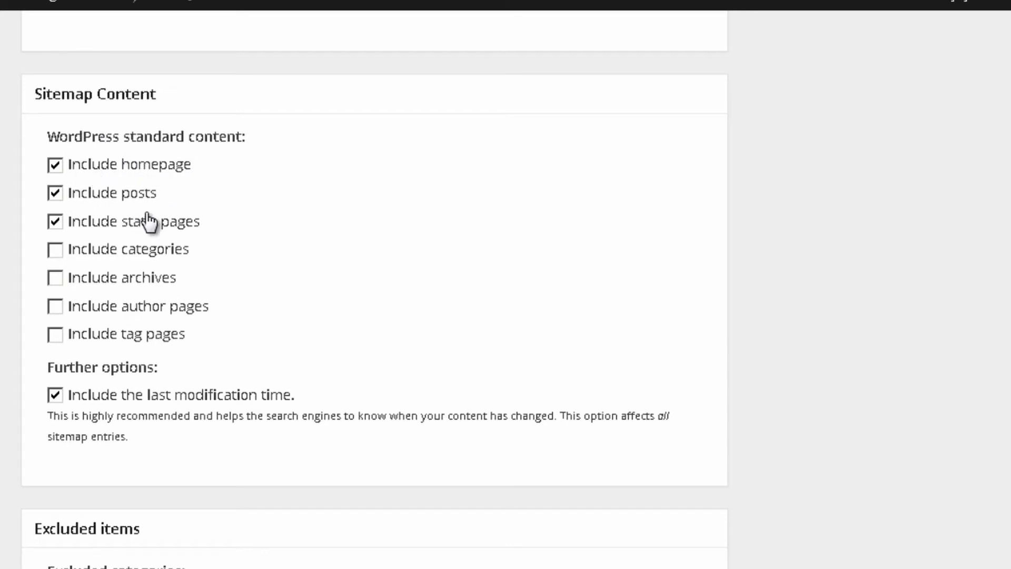
pyautogui.scroll(-3, 189, 257)
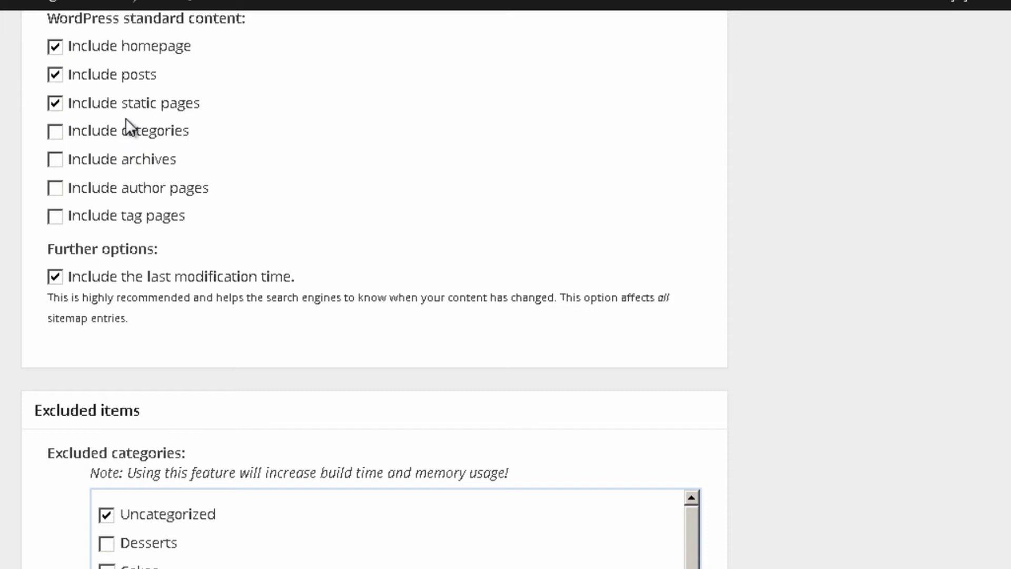
pyautogui.click(57, 133)
pyautogui.scroll(-5, 32, 348)
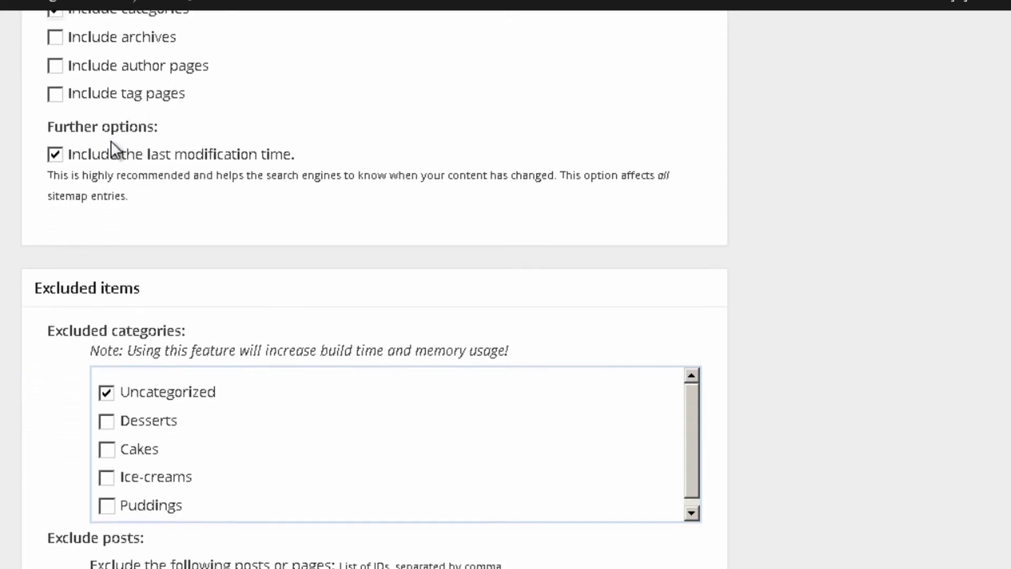
pyautogui.scroll(-3, 103, 126)
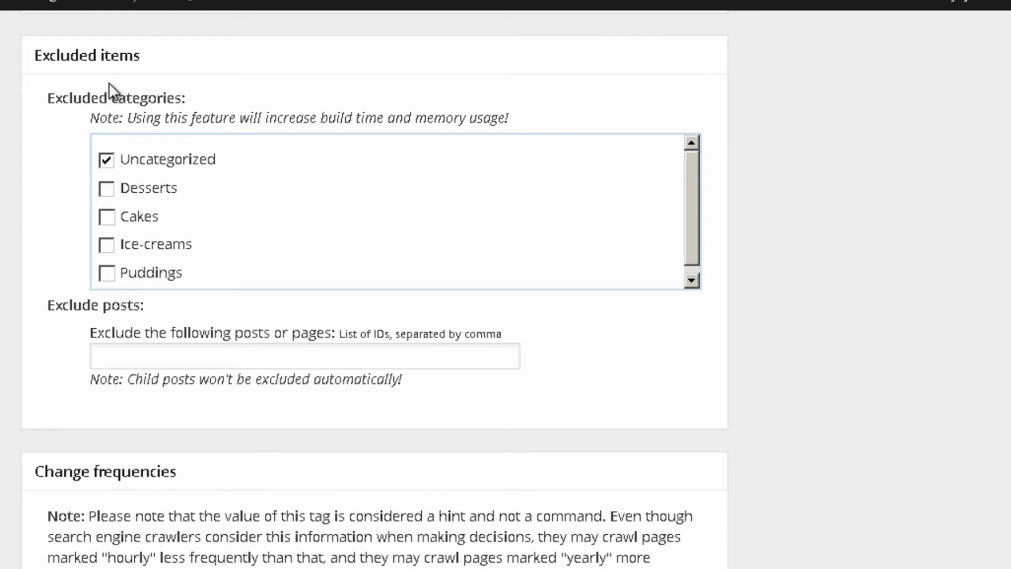
pyautogui.click(108, 162)
pyautogui.click(106, 160)
# Step: Place the cursor in the 'Exclude the following posts or pages' box
pyautogui.scroll(-2, 145, 134)
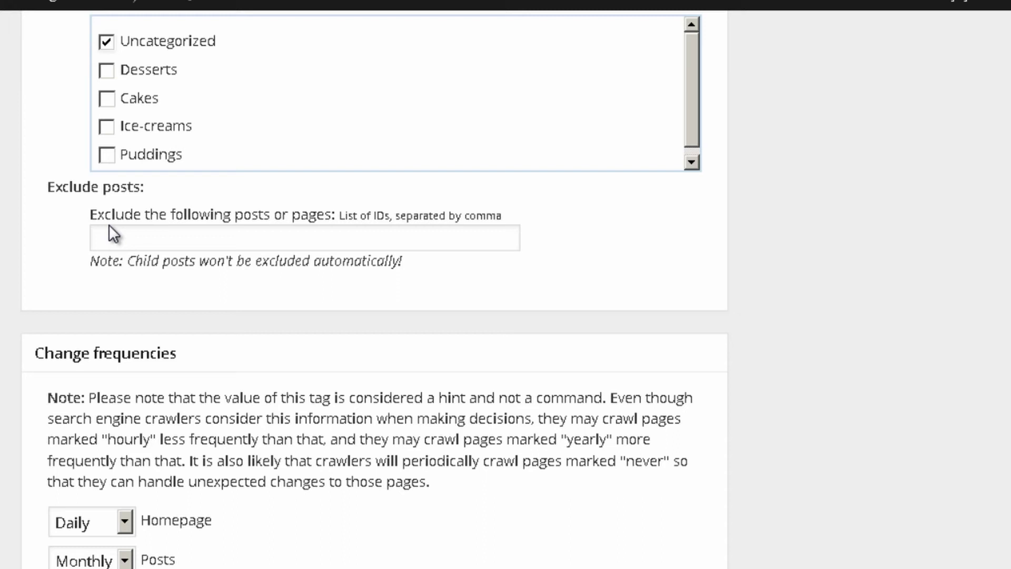
pyautogui.click(324, 234)
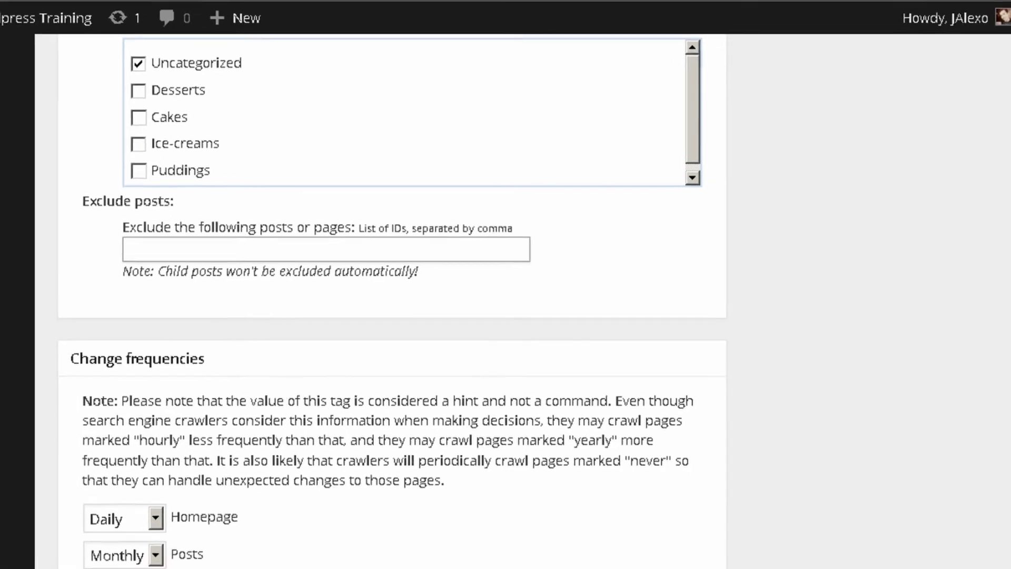
pyautogui.click(255, 30)
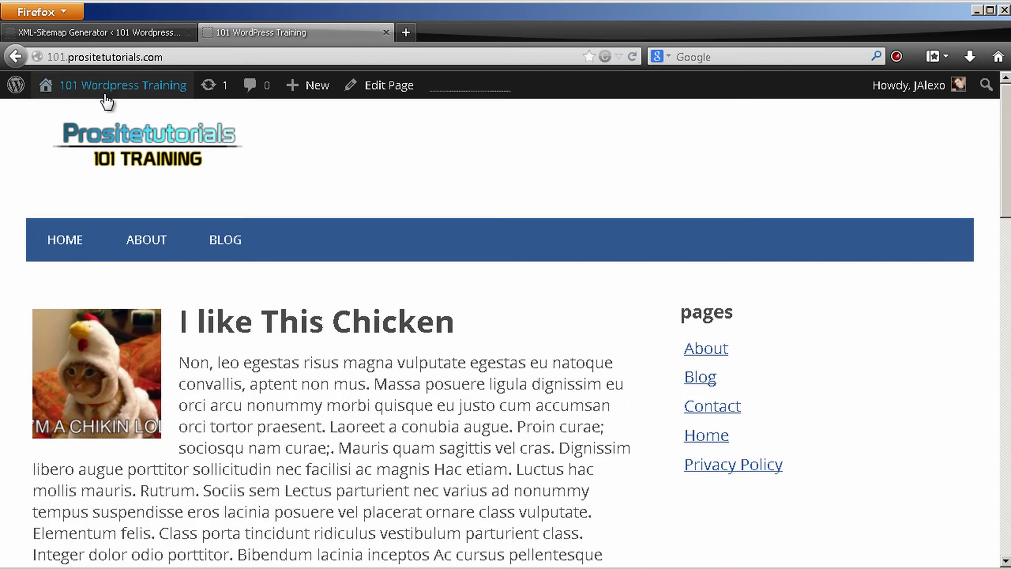
pyautogui.click(120, 85)
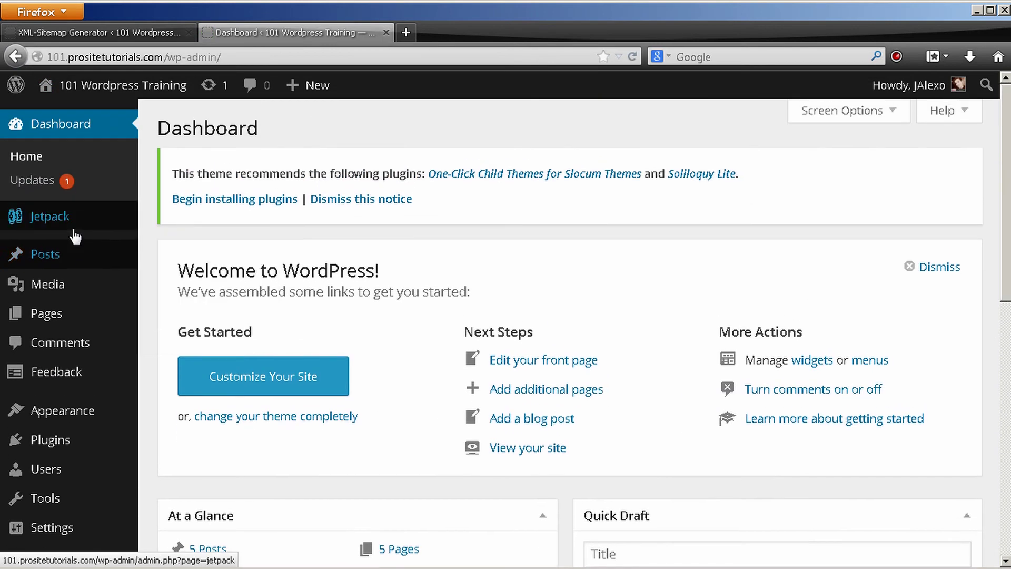
pyautogui.moveTo(68, 248)
pyautogui.click(177, 258)
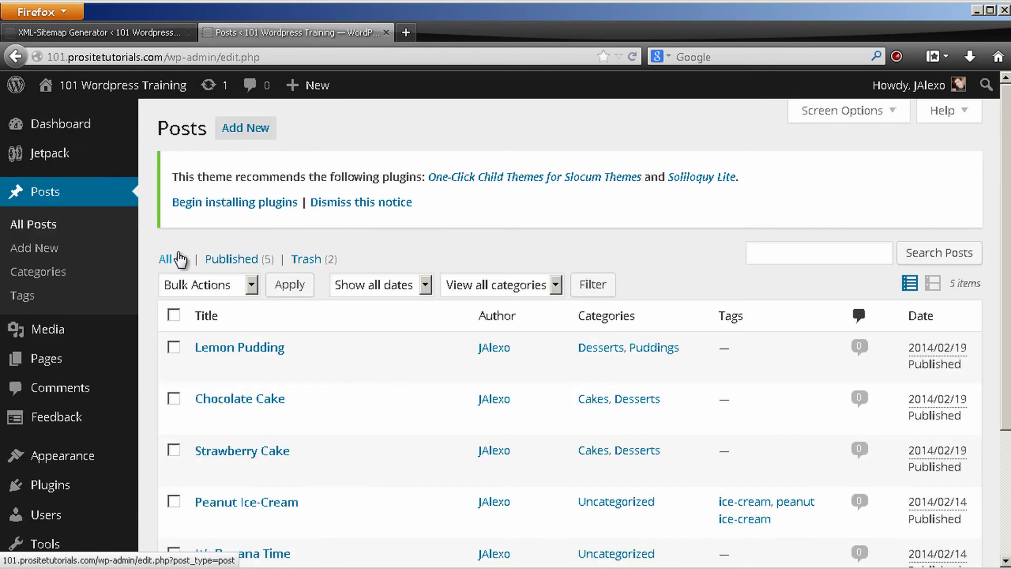
pyautogui.scroll(-3, 179, 259)
pyautogui.moveTo(358, 207)
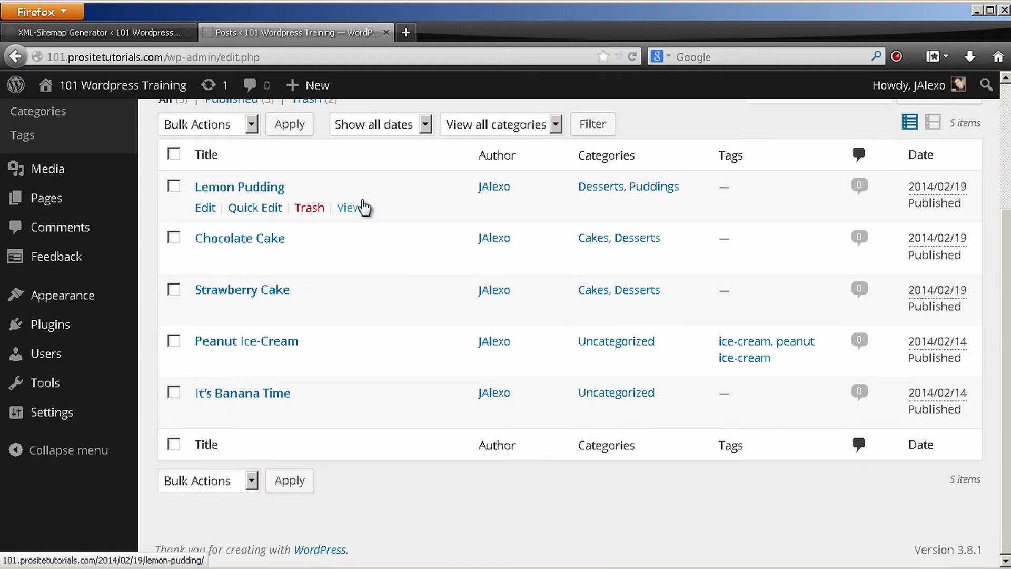
pyautogui.scroll(3, 361, 223)
pyautogui.scroll(-1, 350, 264)
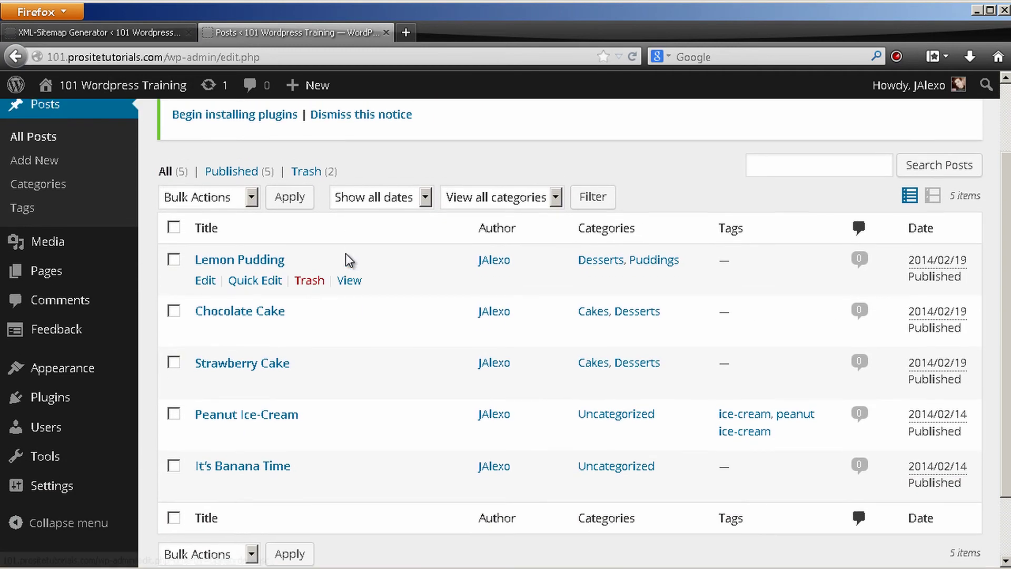
pyautogui.scroll(2, 346, 258)
pyautogui.moveTo(217, 348)
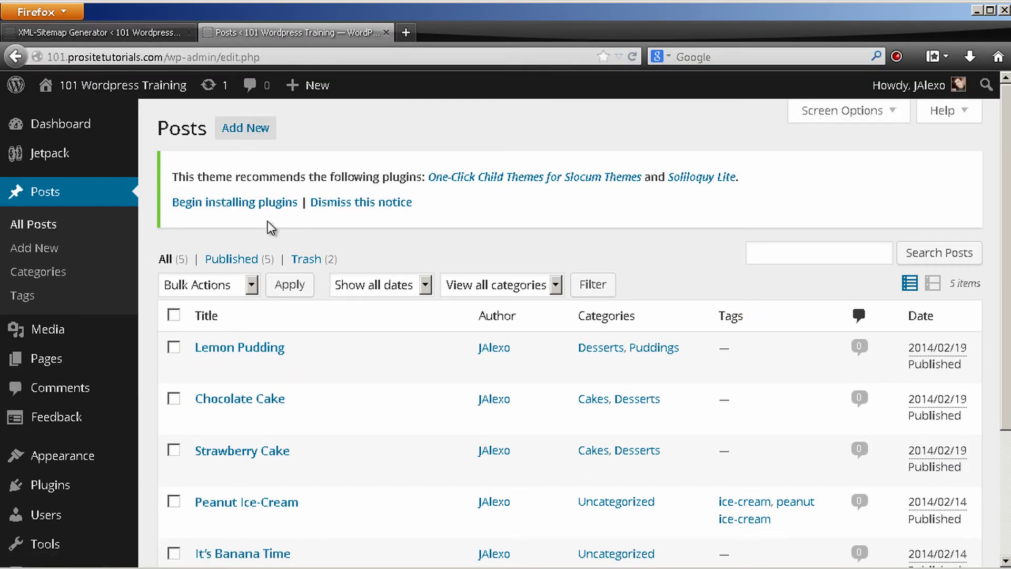
# Step: Enter post IDs 102,96 in the Exclude posts field, checking IDs in the Posts list
pyautogui.click(95, 32)
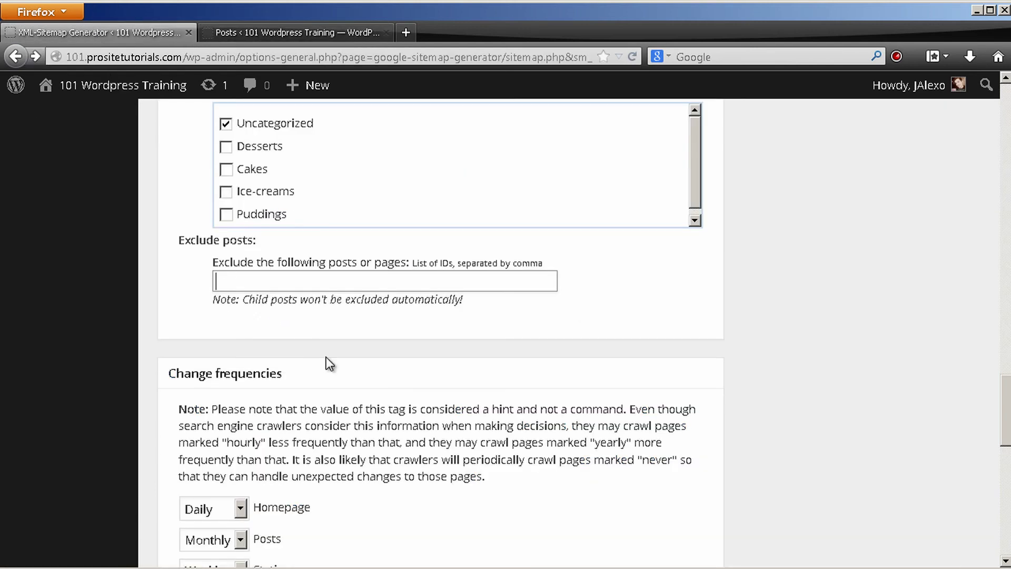
pyautogui.click(296, 283)
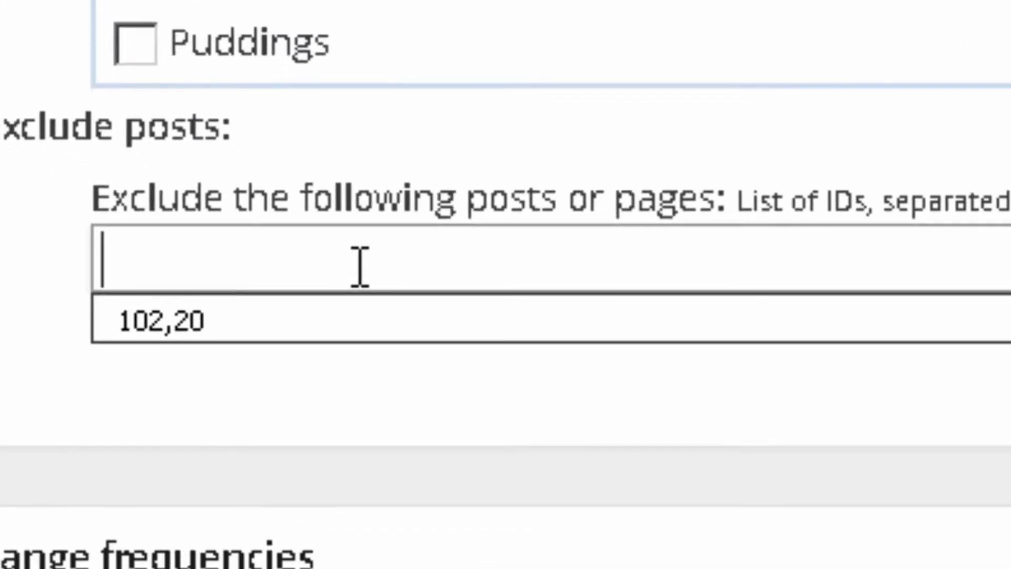
pyautogui.write('102')
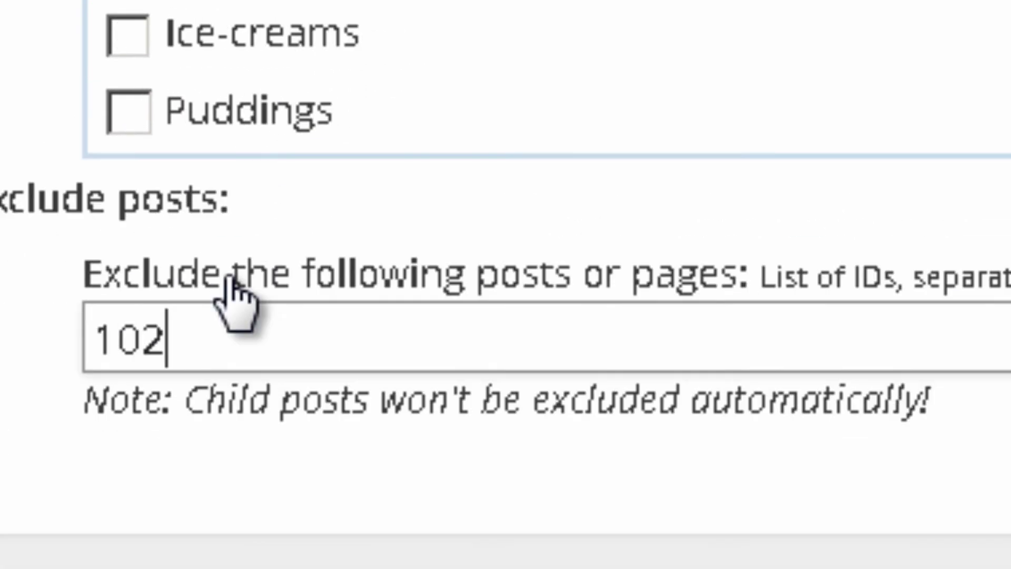
pyautogui.write(',')
pyautogui.click(293, 33)
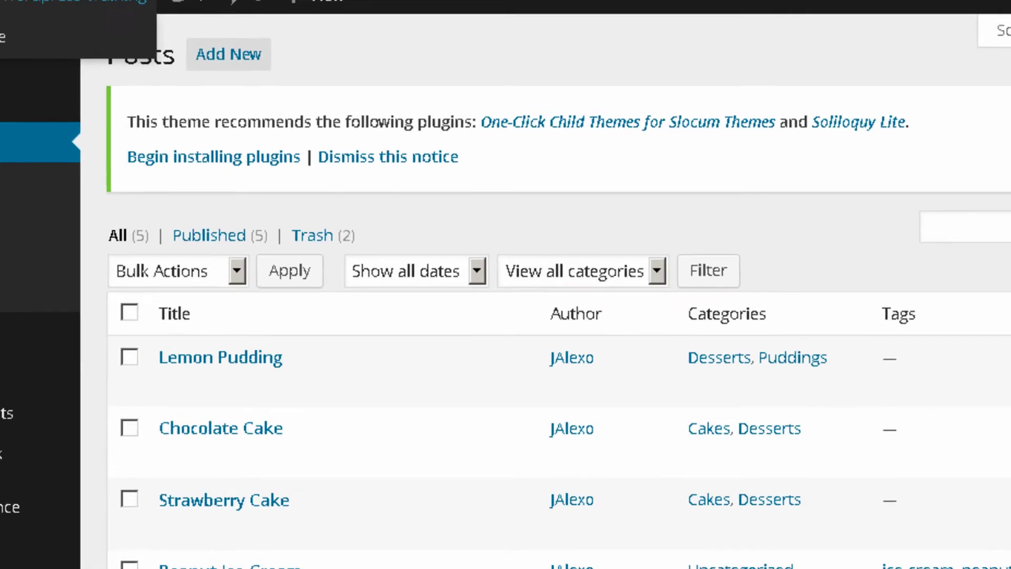
pyautogui.click(100, 32)
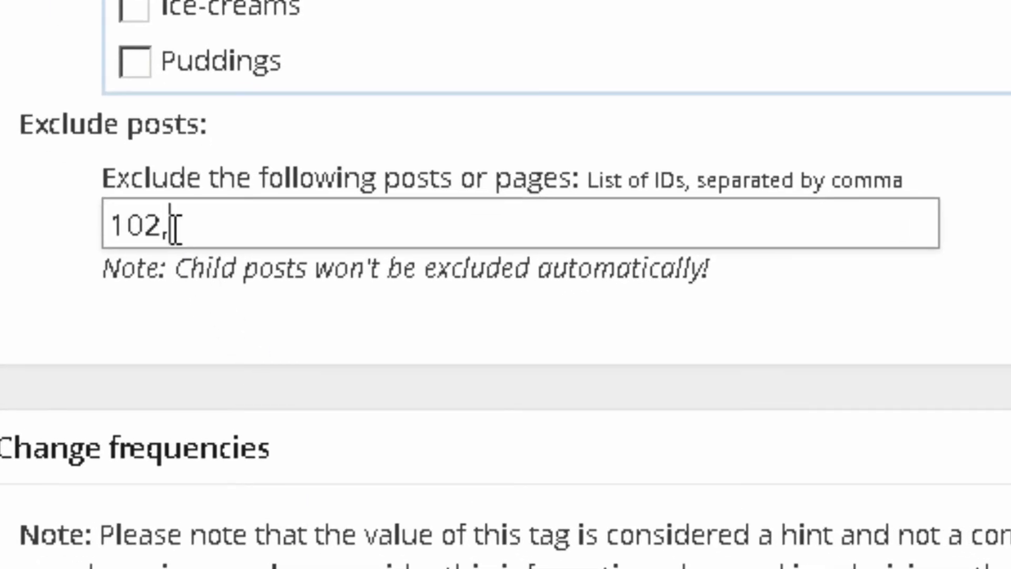
pyautogui.write('96')
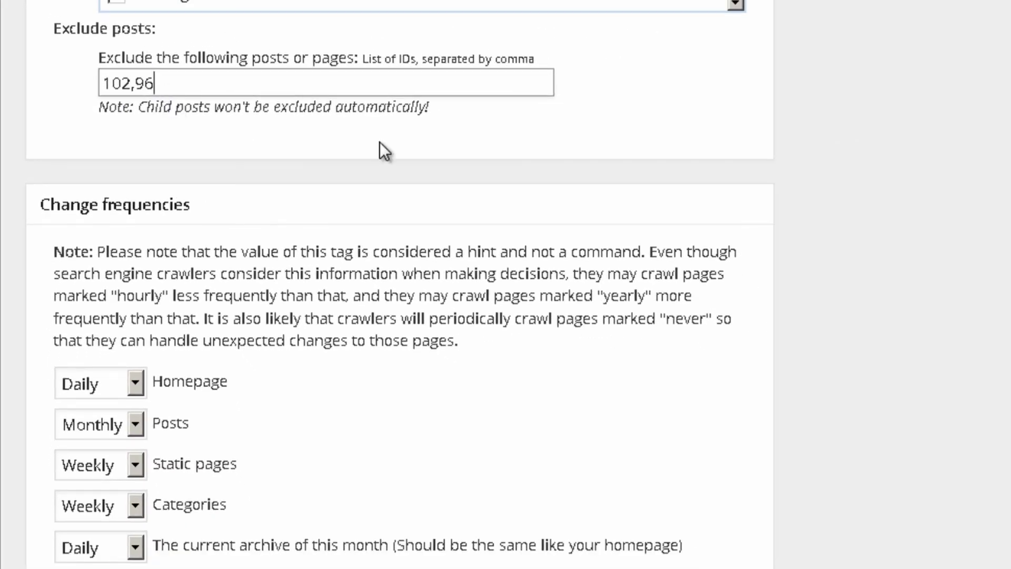
# Step: Set the Homepage change frequency to Monthly
pyautogui.scroll(1, 383, 151)
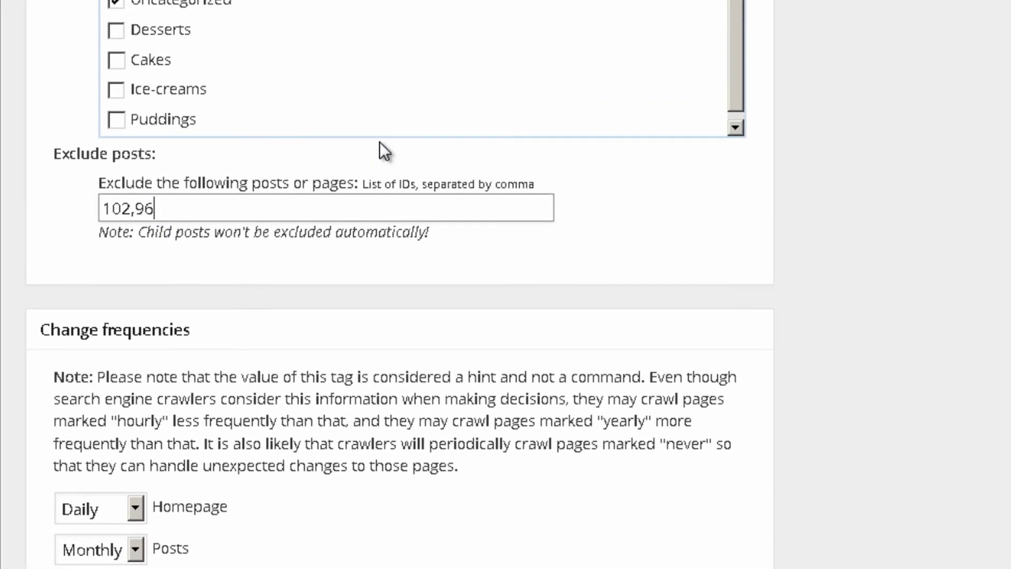
pyautogui.scroll(-5, 380, 142)
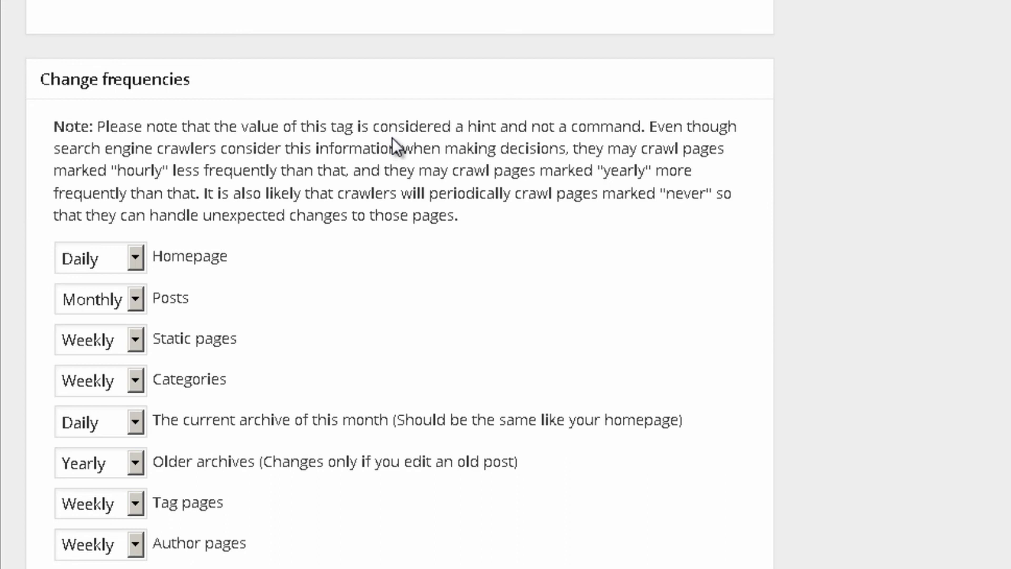
pyautogui.scroll(-2, 392, 138)
pyautogui.scroll(2, 244, 49)
pyautogui.scroll(3, 245, 48)
pyautogui.scroll(-2, 245, 49)
pyautogui.scroll(-3, 242, 71)
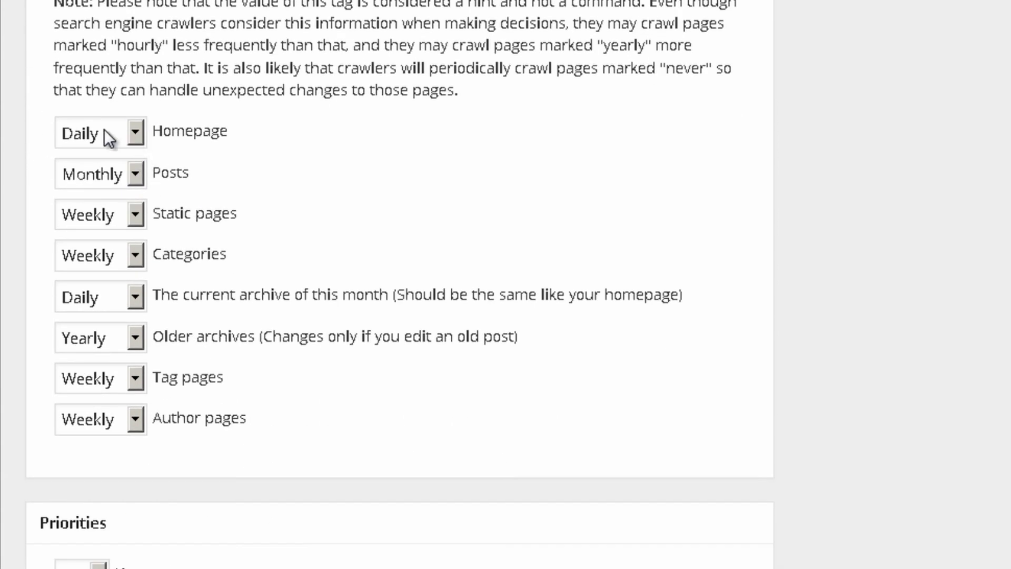
pyautogui.scroll(3, 124, 119)
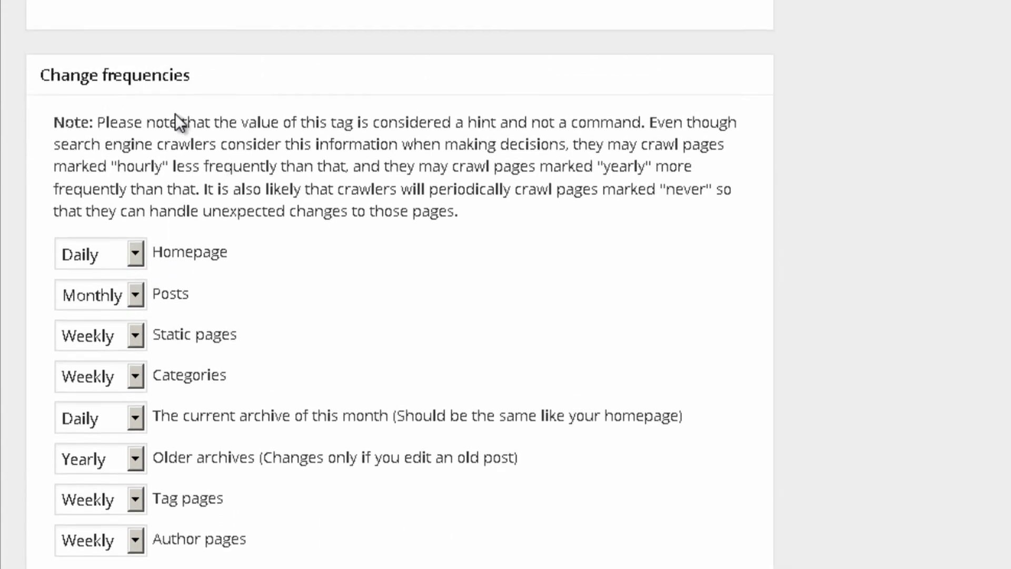
pyautogui.scroll(-2, 169, 153)
pyautogui.scroll(2, 167, 100)
pyautogui.scroll(-3, 122, 321)
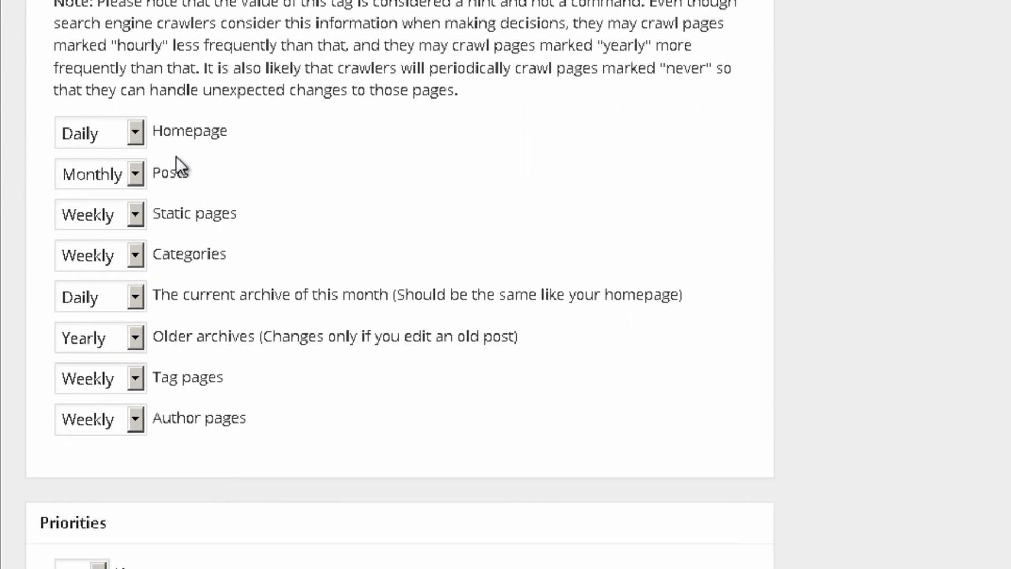
pyautogui.click(100, 130)
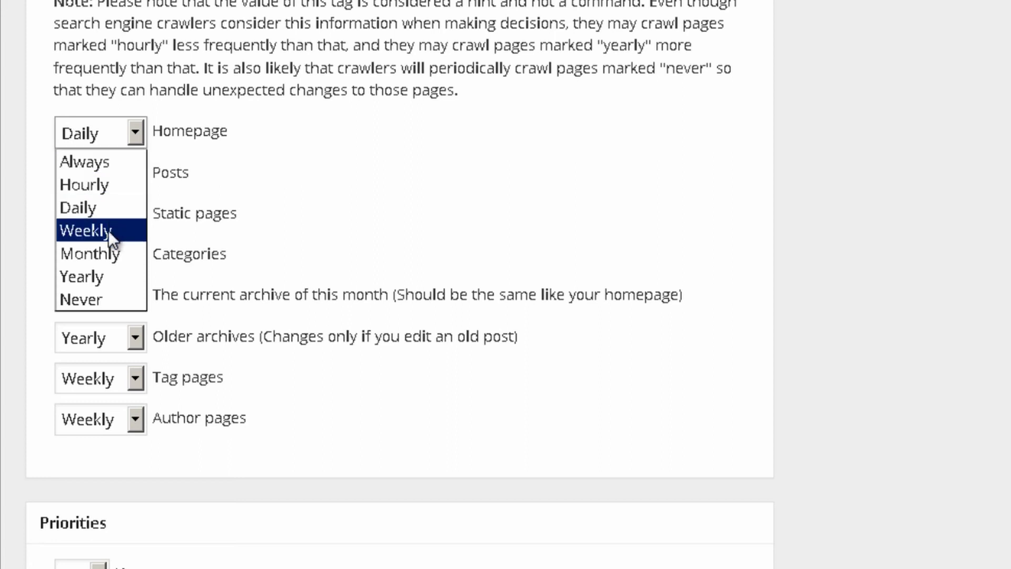
pyautogui.click(108, 253)
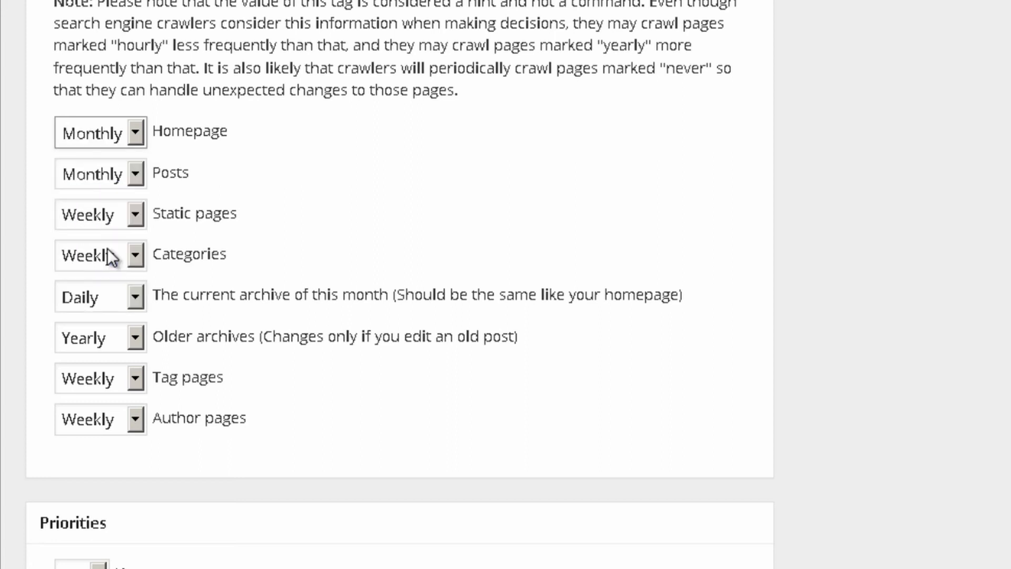
# Step: Set the Posts change frequency to Always
pyautogui.click(103, 172)
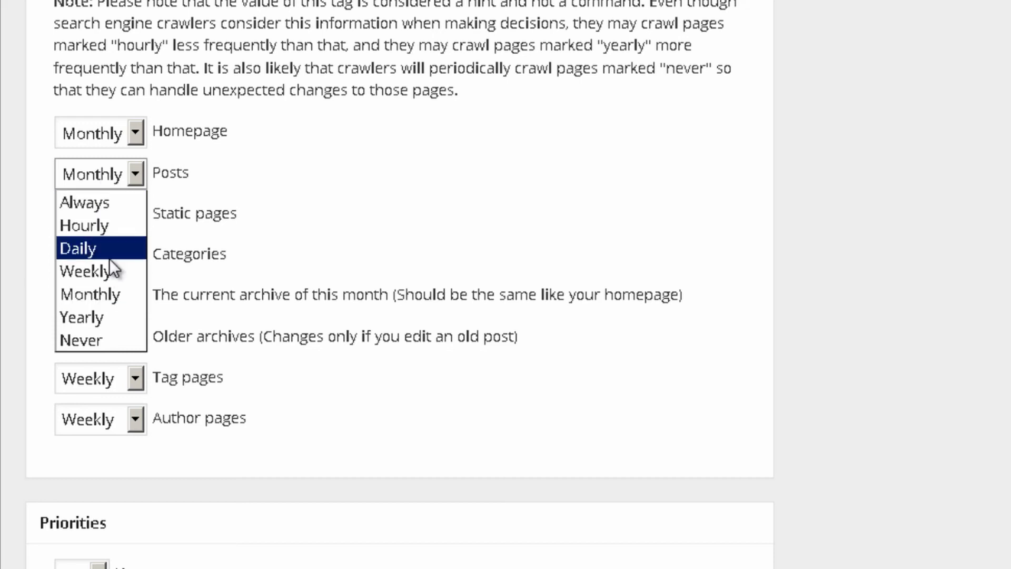
pyautogui.click(109, 279)
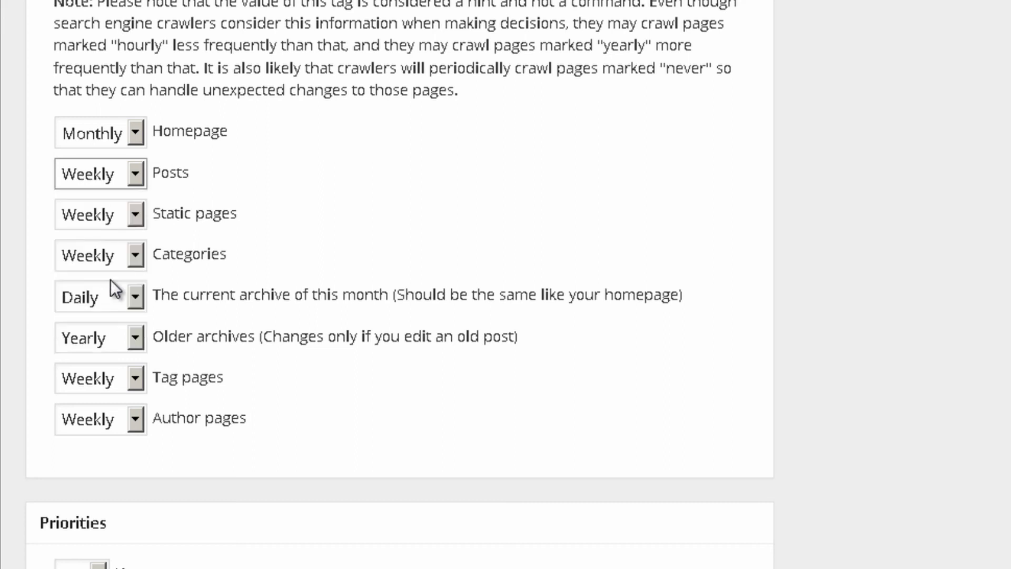
pyautogui.click(110, 178)
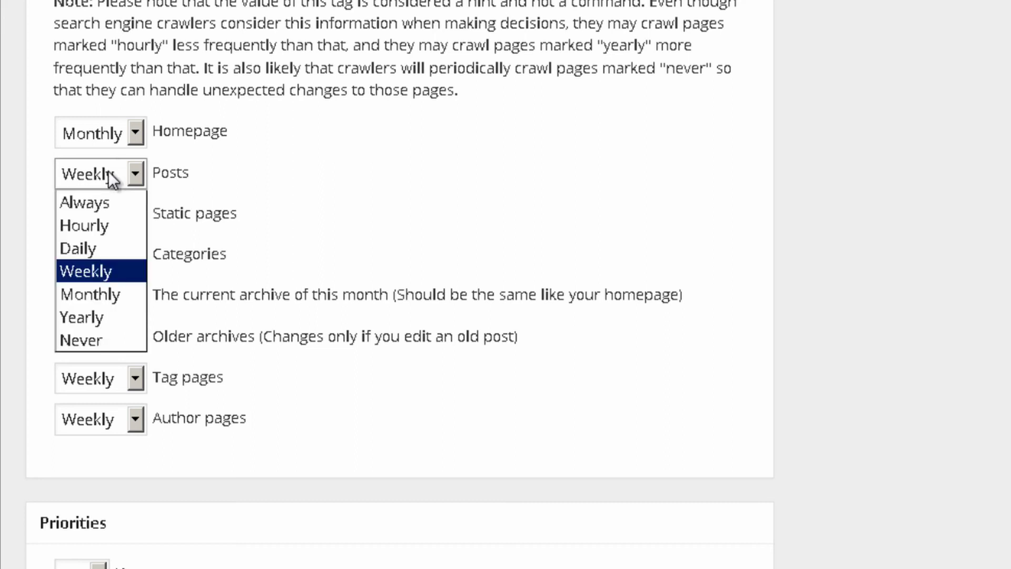
pyautogui.click(109, 245)
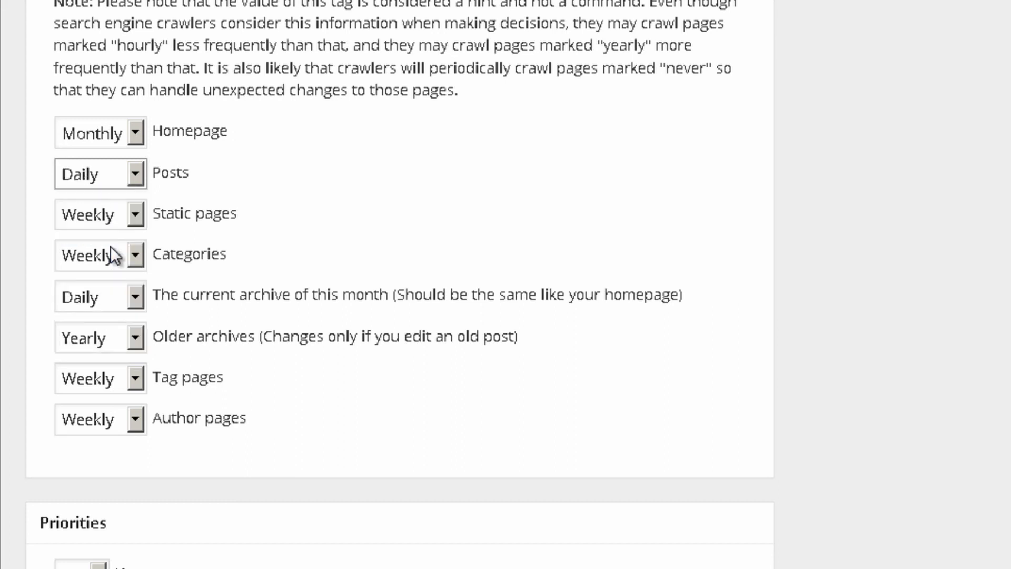
pyautogui.click(123, 174)
pyautogui.click(105, 201)
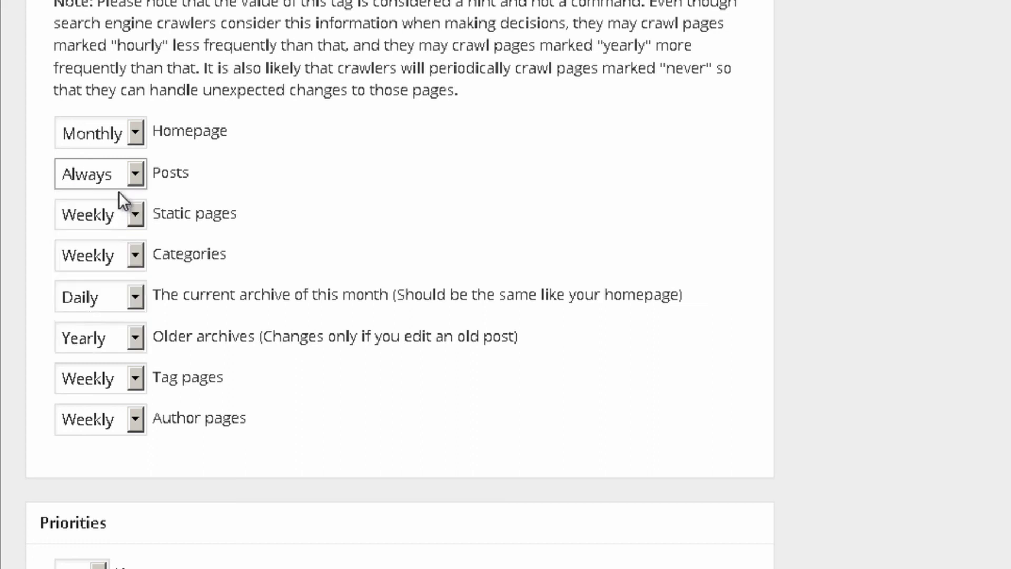
# Step: Set Static pages to Monthly and keep Categories on Weekly
pyautogui.scroll(-3, 125, 102)
pyautogui.click(118, 93)
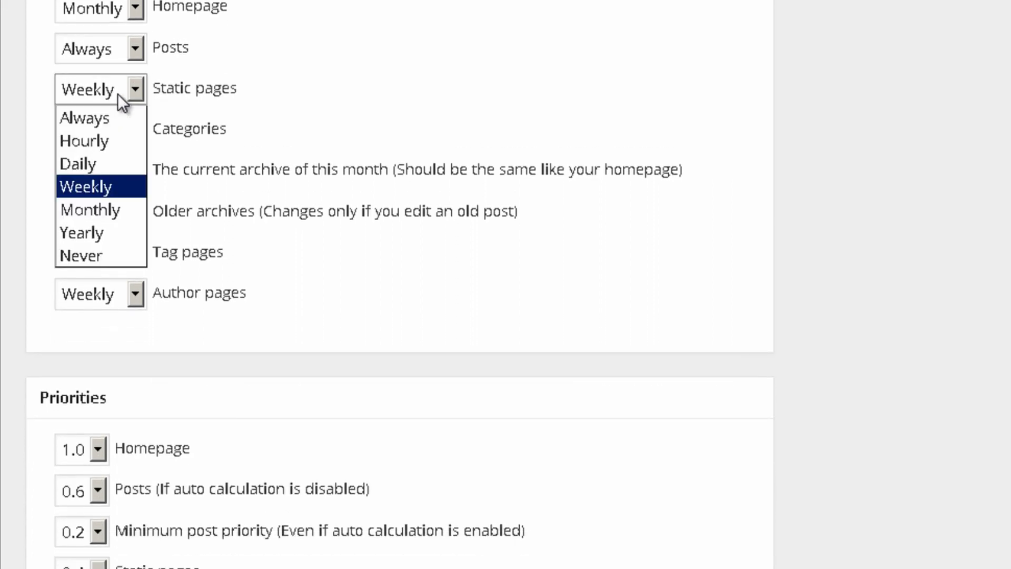
pyautogui.click(97, 207)
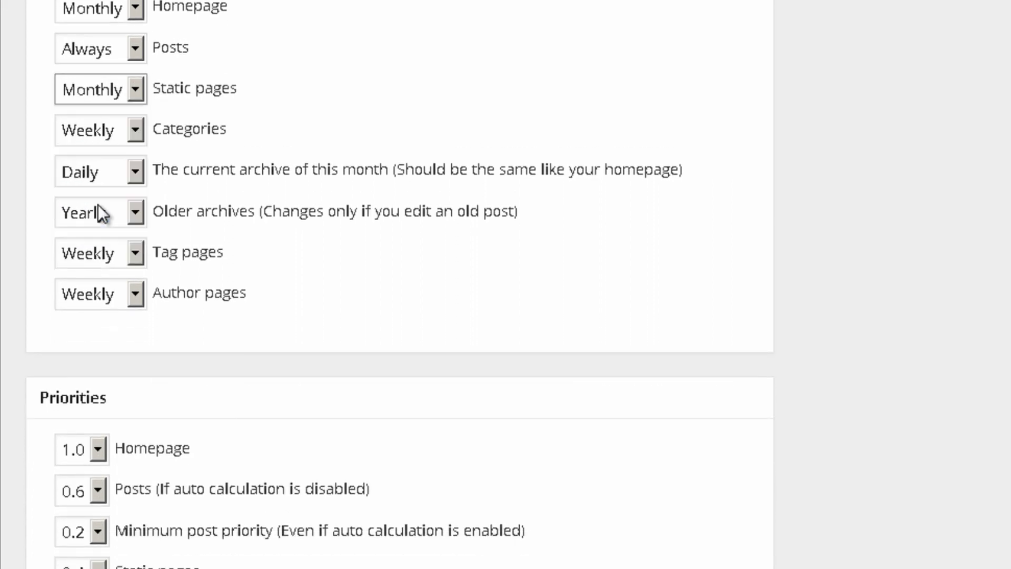
pyautogui.click(120, 131)
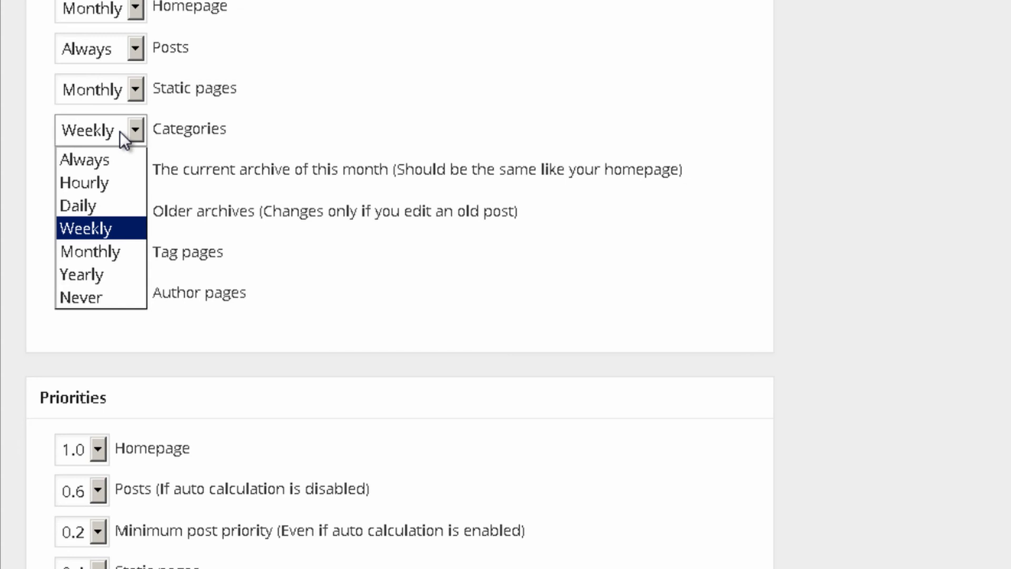
pyautogui.click(103, 229)
pyautogui.scroll(-2, 194, 176)
pyautogui.scroll(2, 129, 39)
pyautogui.scroll(-2, 284, 176)
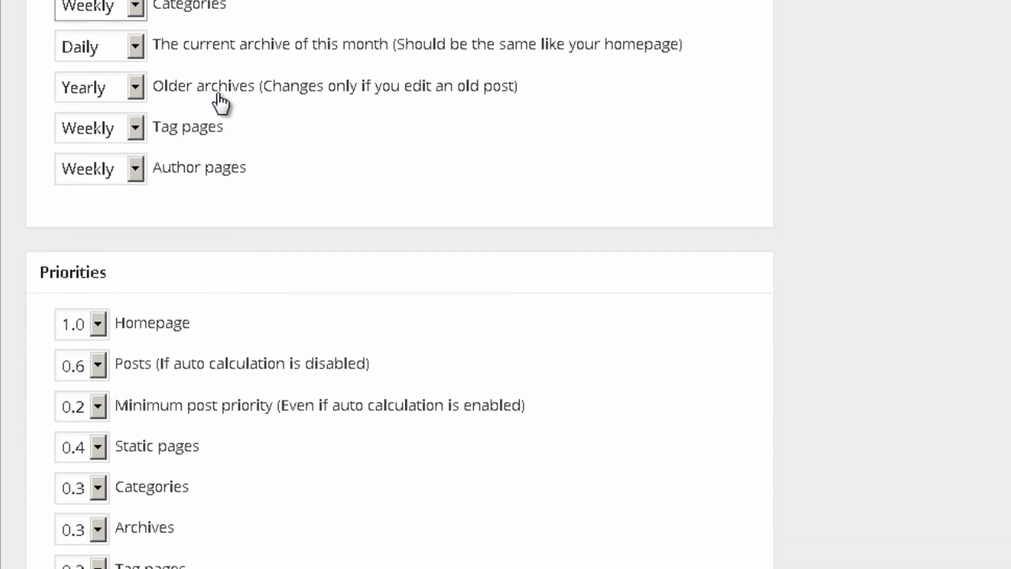
pyautogui.scroll(-2, 221, 100)
pyautogui.scroll(-2, 214, 56)
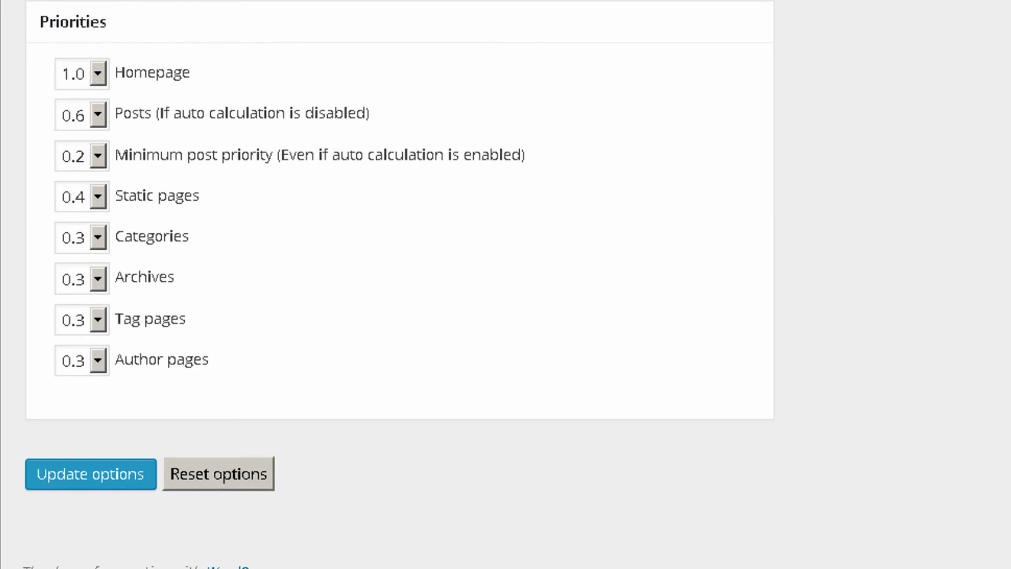
pyautogui.click(100, 64)
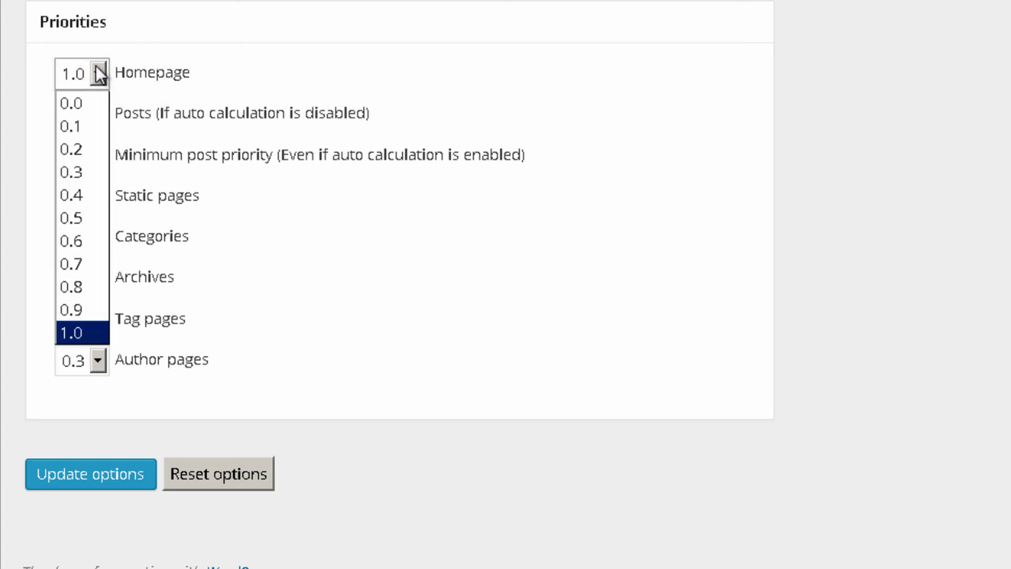
pyautogui.click(83, 330)
pyautogui.click(98, 116)
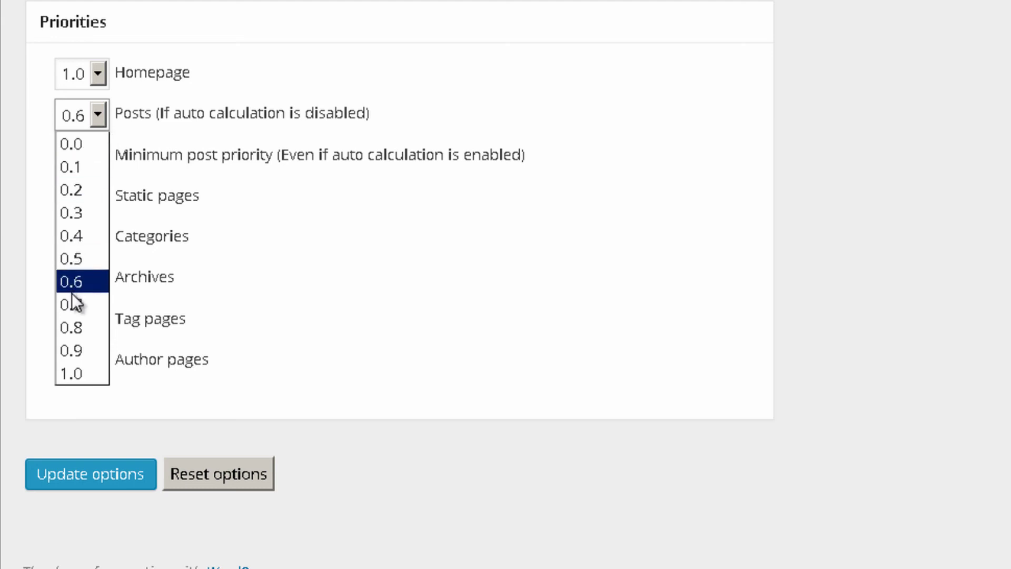
pyautogui.click(243, 156)
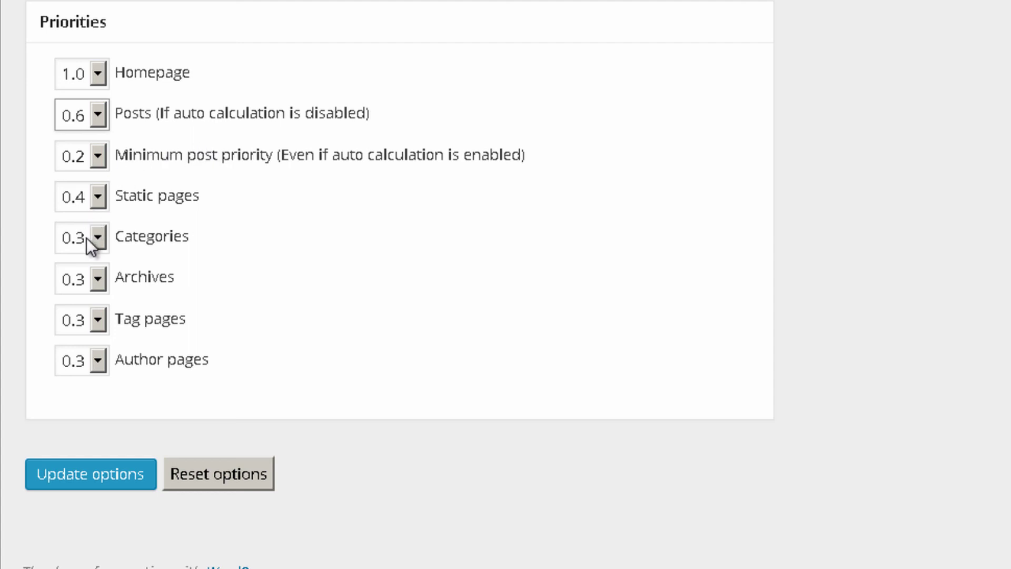
pyautogui.scroll(-1, 110, 180)
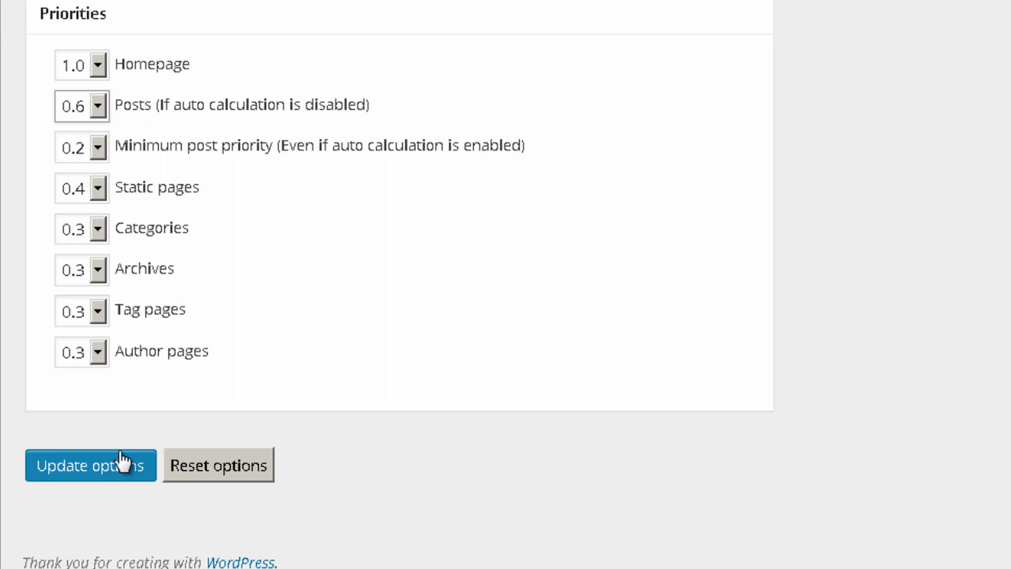
# Step: Save the XML Sitemap settings with Update options, confirming 'Configuration updated'
pyautogui.click(110, 472)
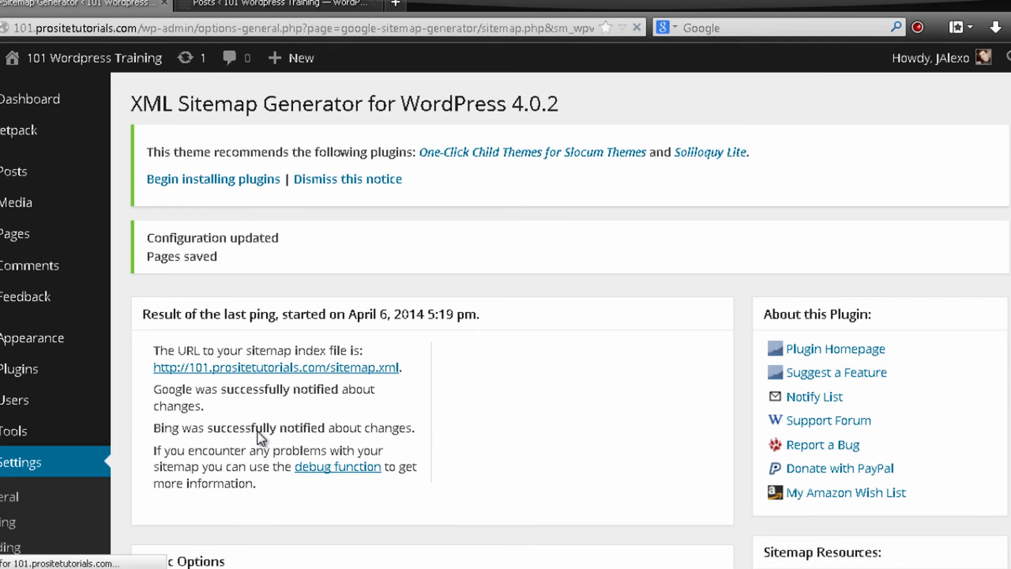